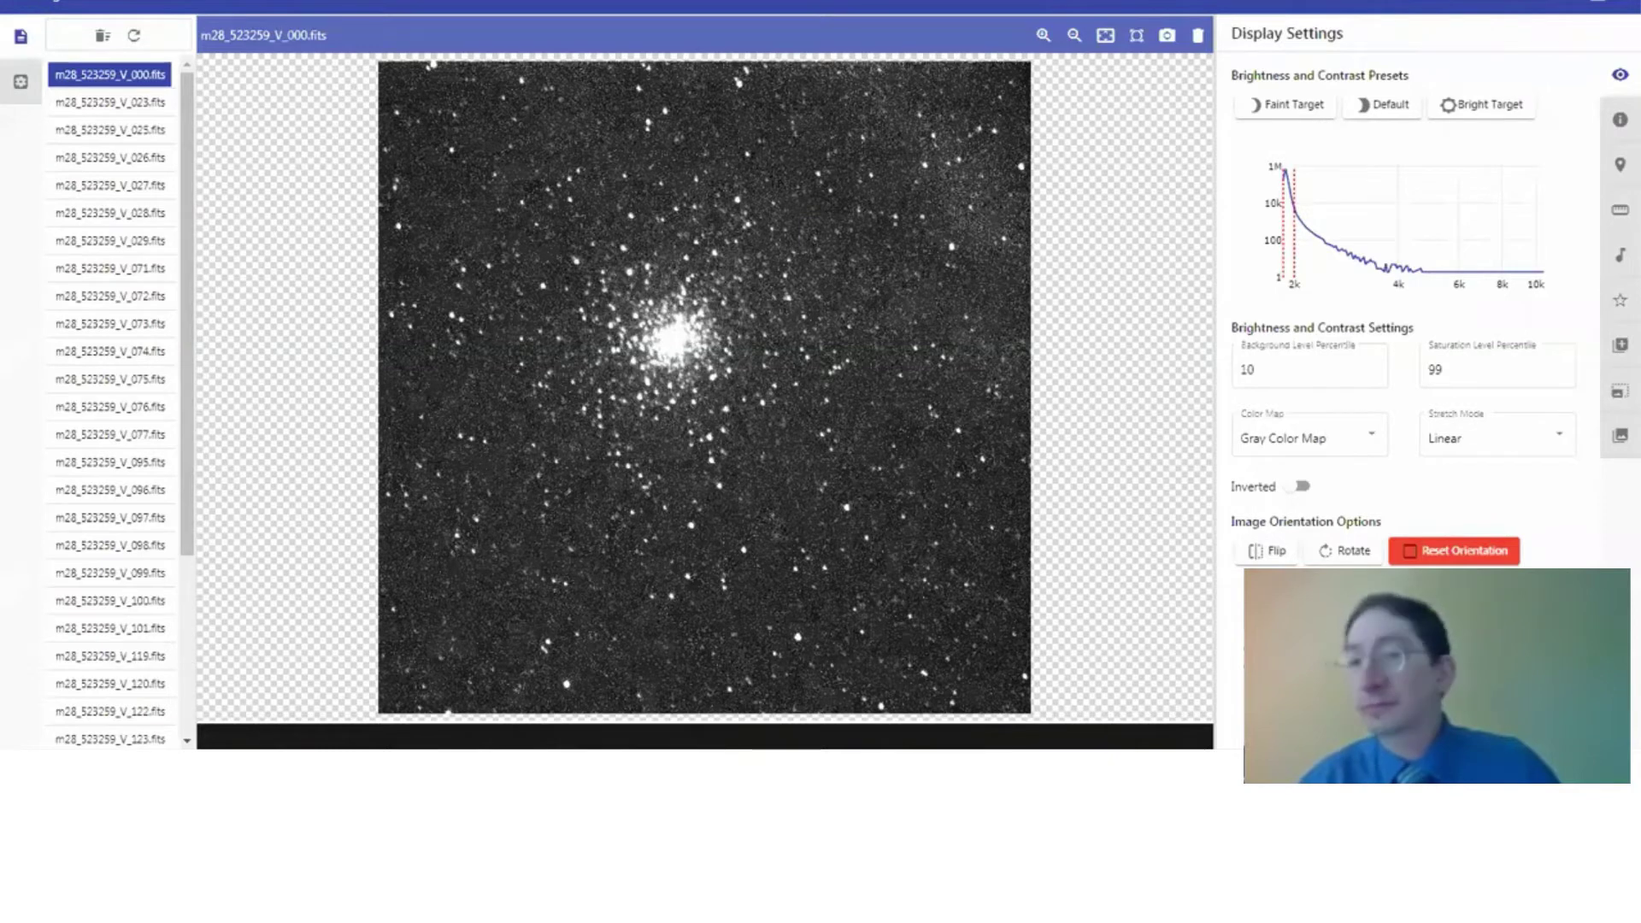
- Invert the display of m28_523259_V_000.fits so the stars appear dark on a light background
key("alt+Tab")
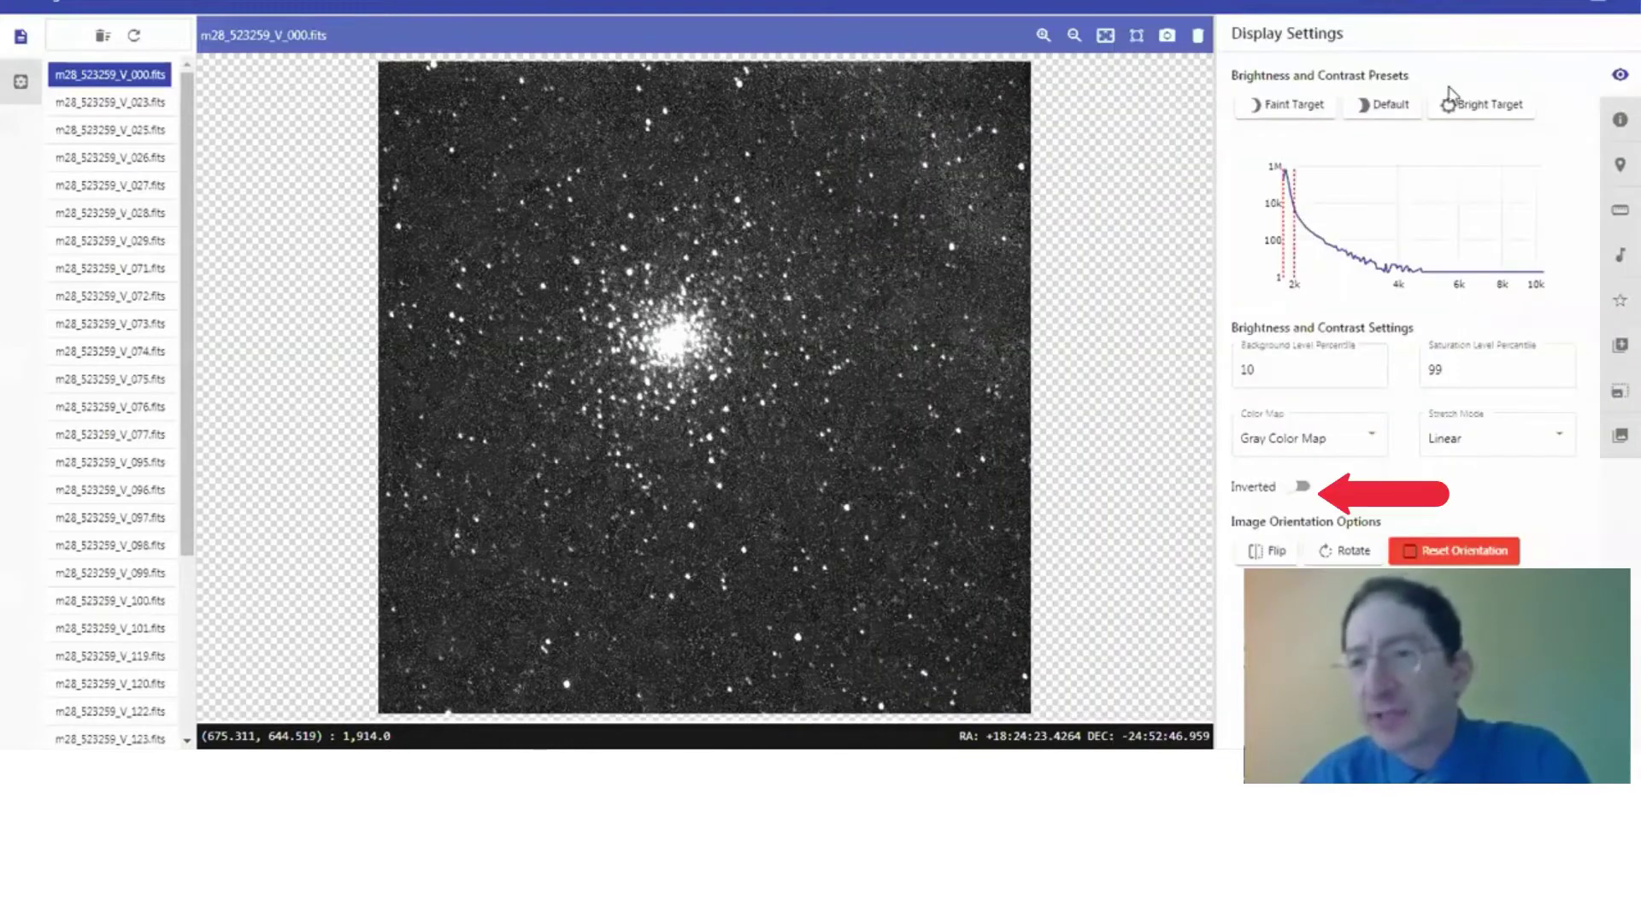
left_click(1304, 495)
scroll(562, 309, "up", 5)
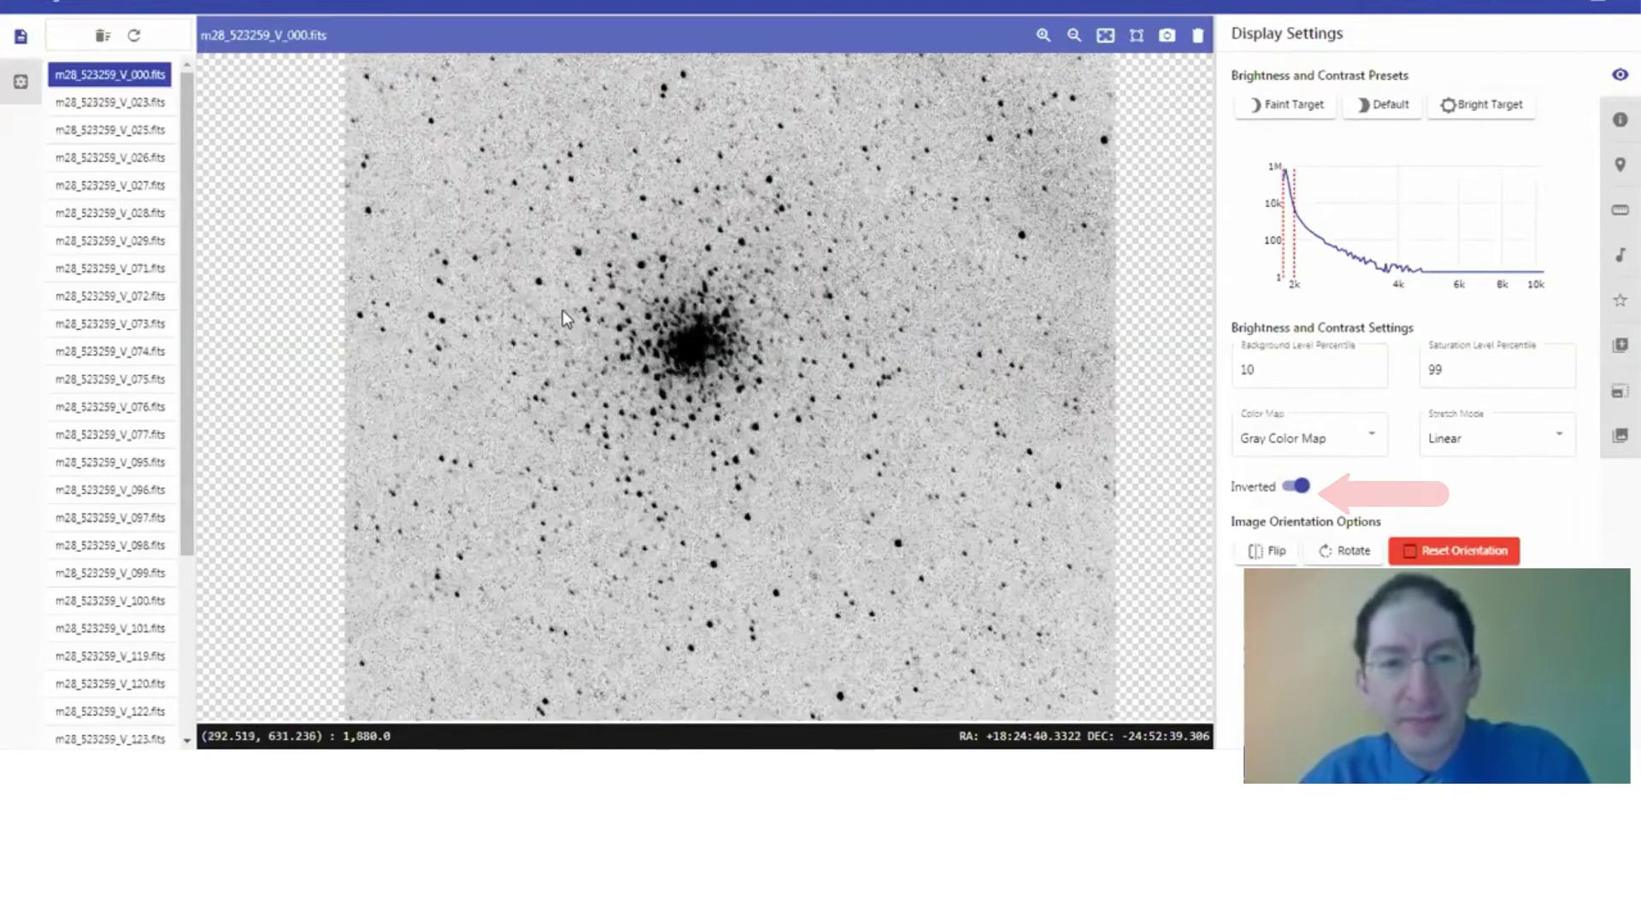
left_click_drag(574, 294, 698, 578)
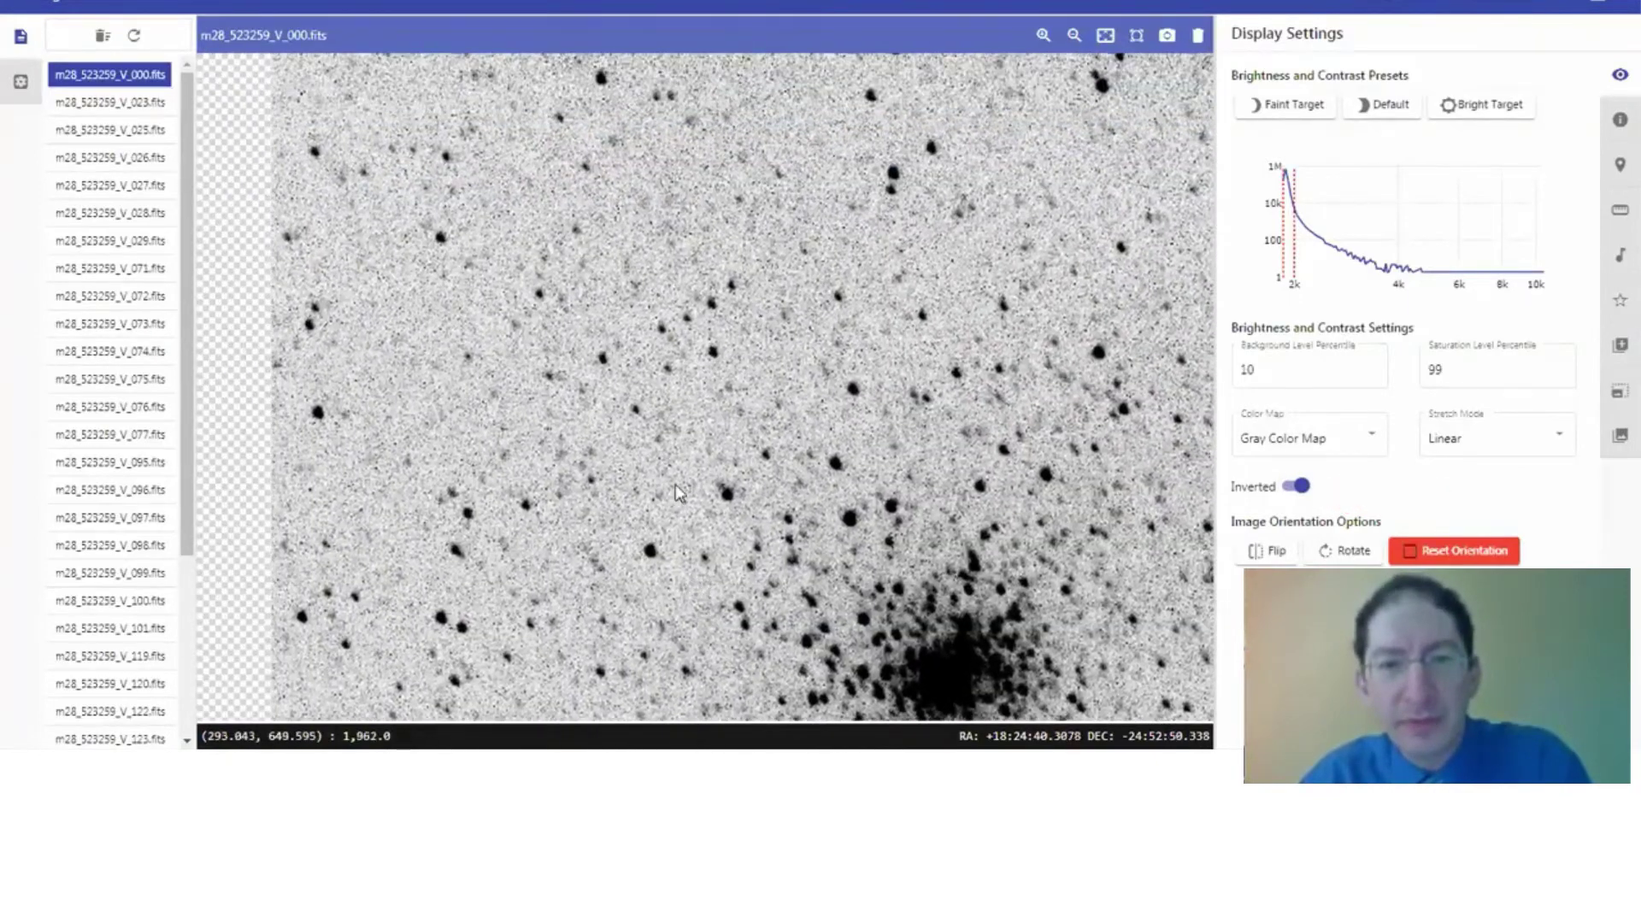
scroll(675, 484, "down", 2)
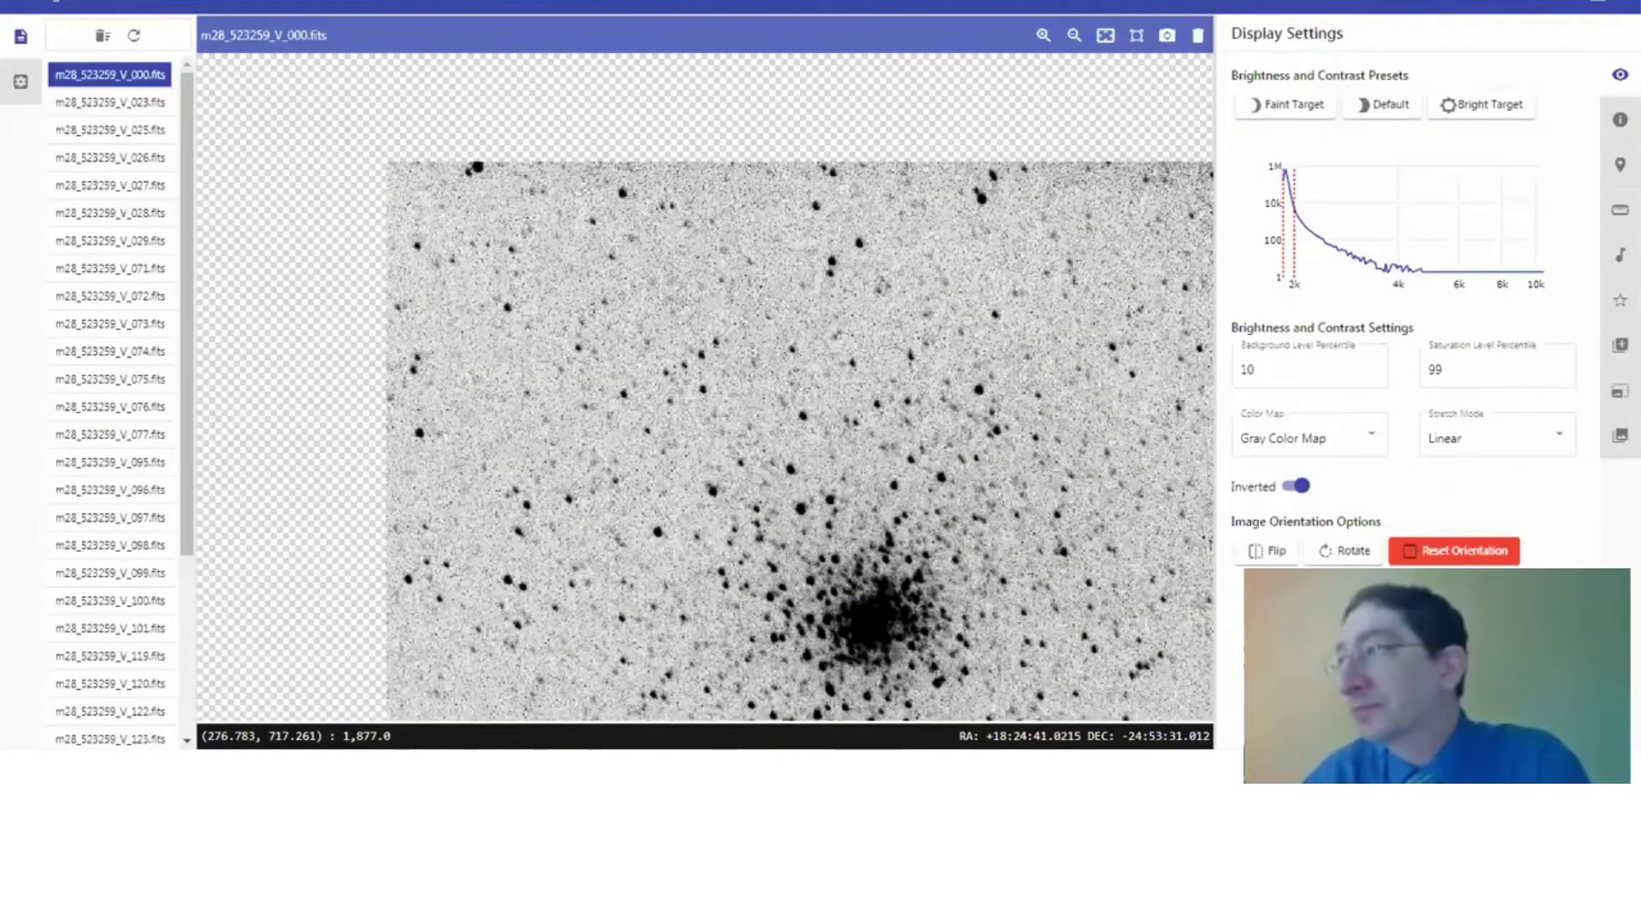
- Compare the inverted image with the finder chart to locate the RRL and REF stars near the image's upper-left corner
key("alt+Tab")
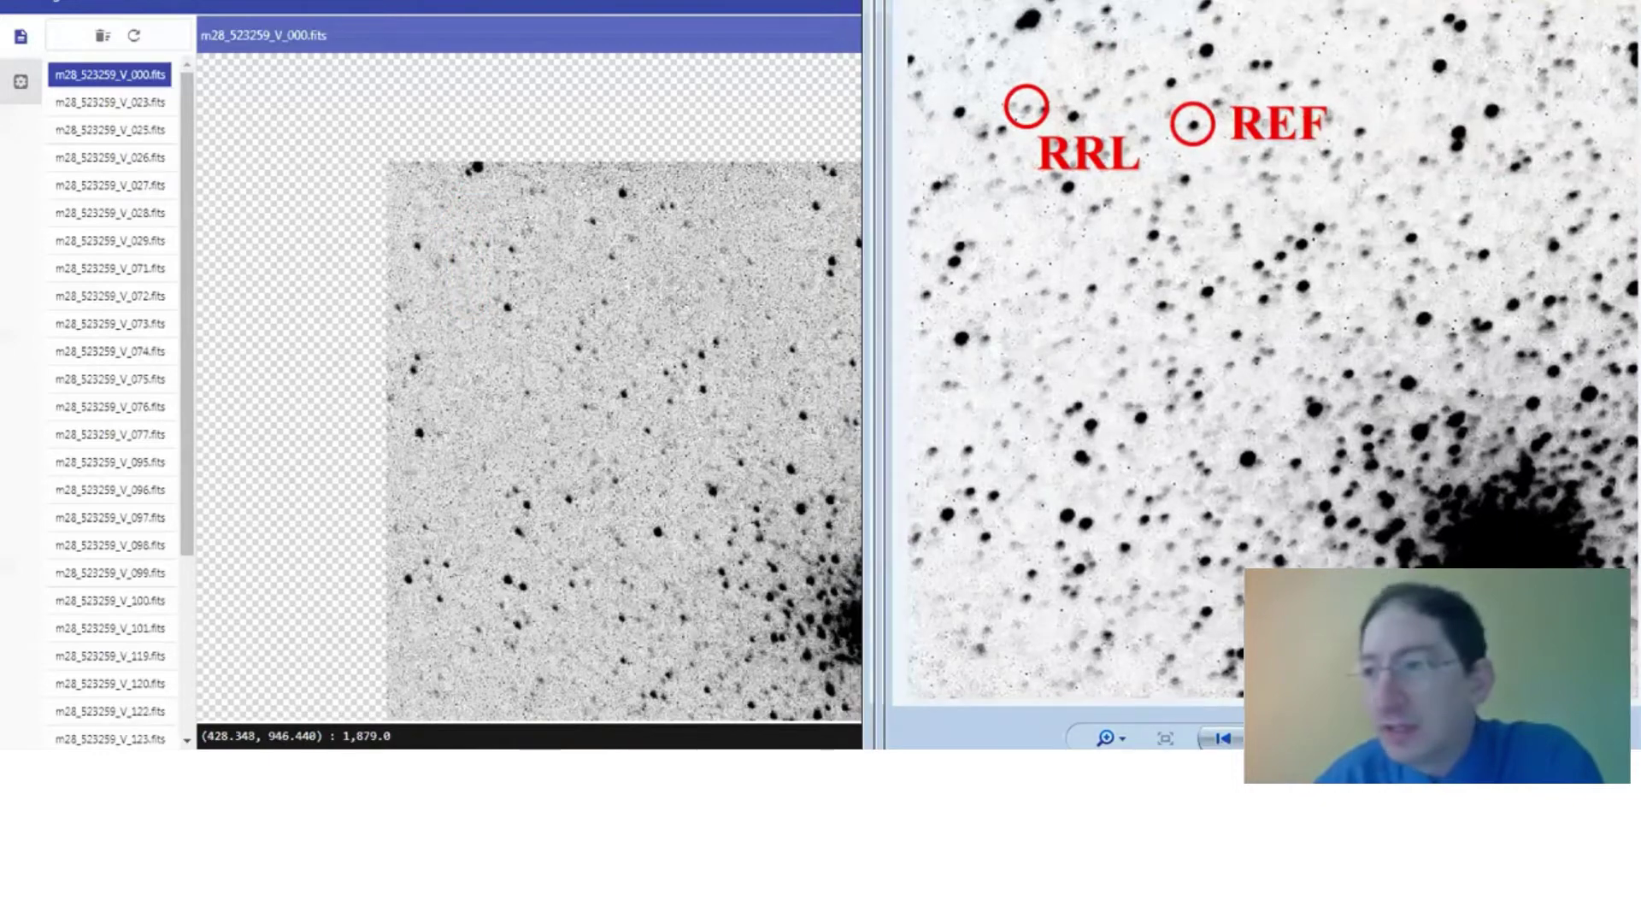
scroll(499, 266, "up", 3)
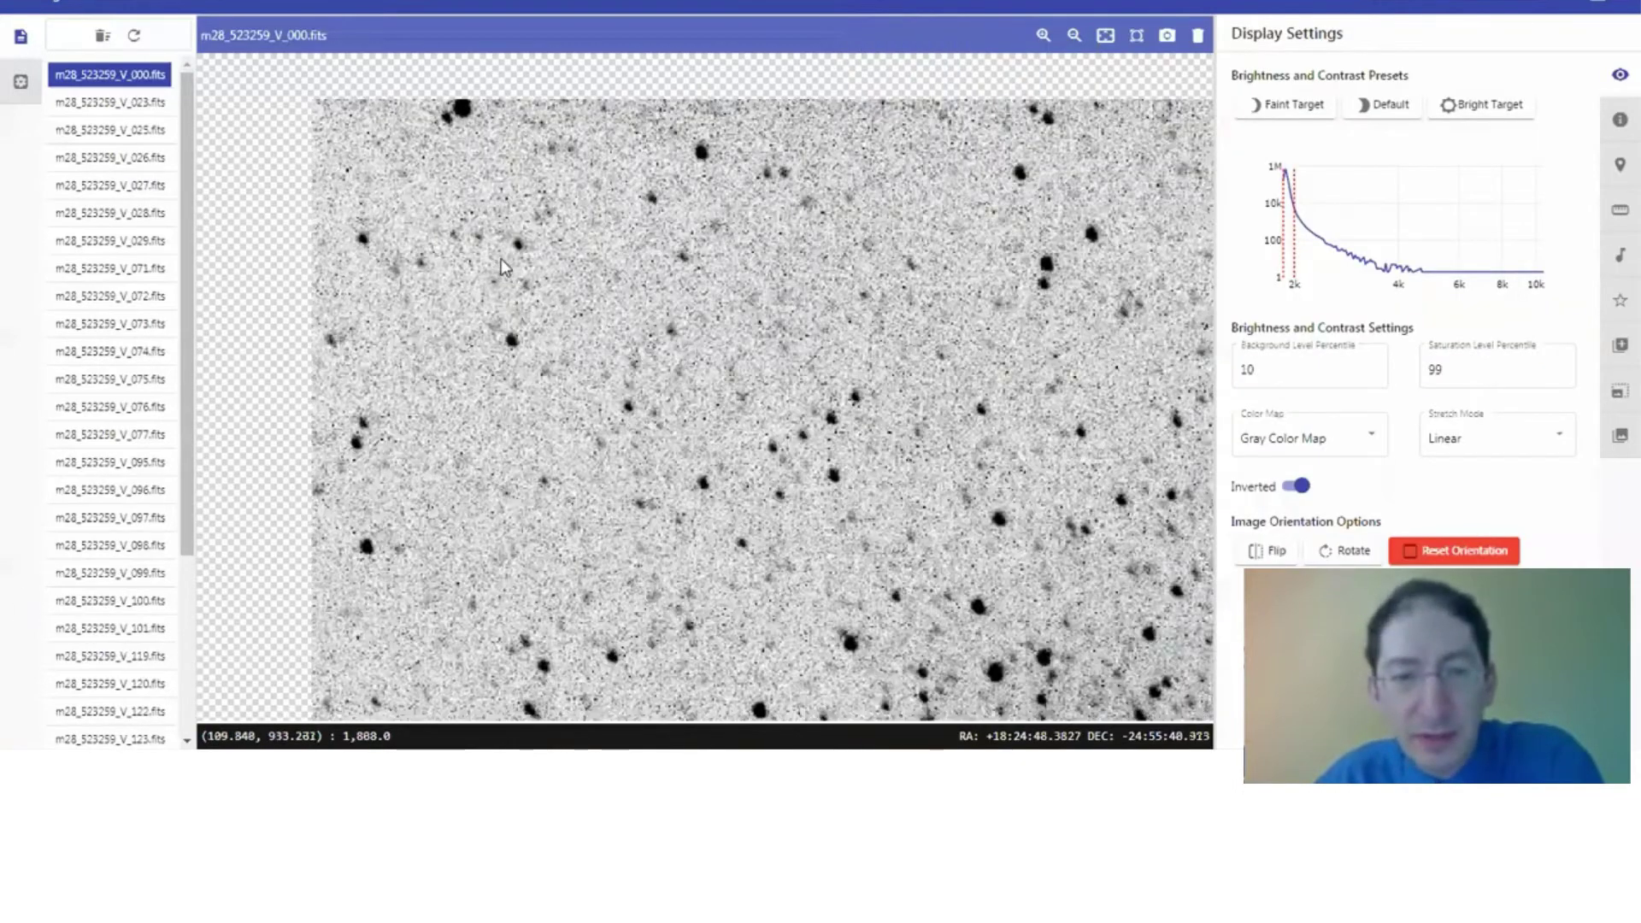
scroll(569, 421, "up", 2)
left_click_drag(564, 421, 508, 365)
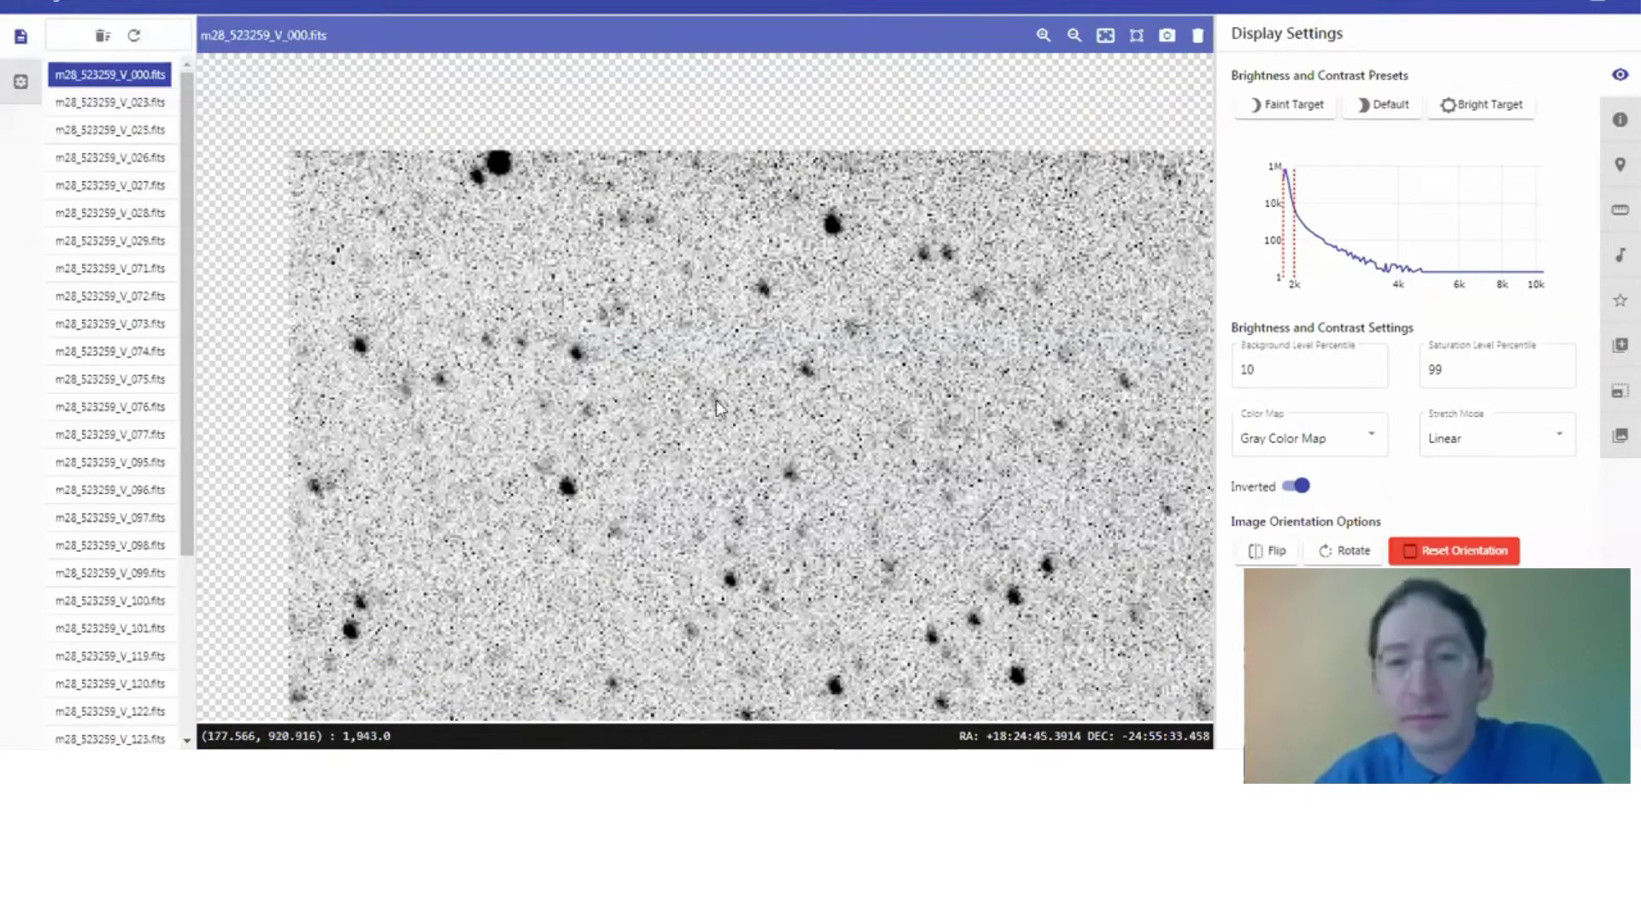
left_click_drag(721, 410, 633, 416)
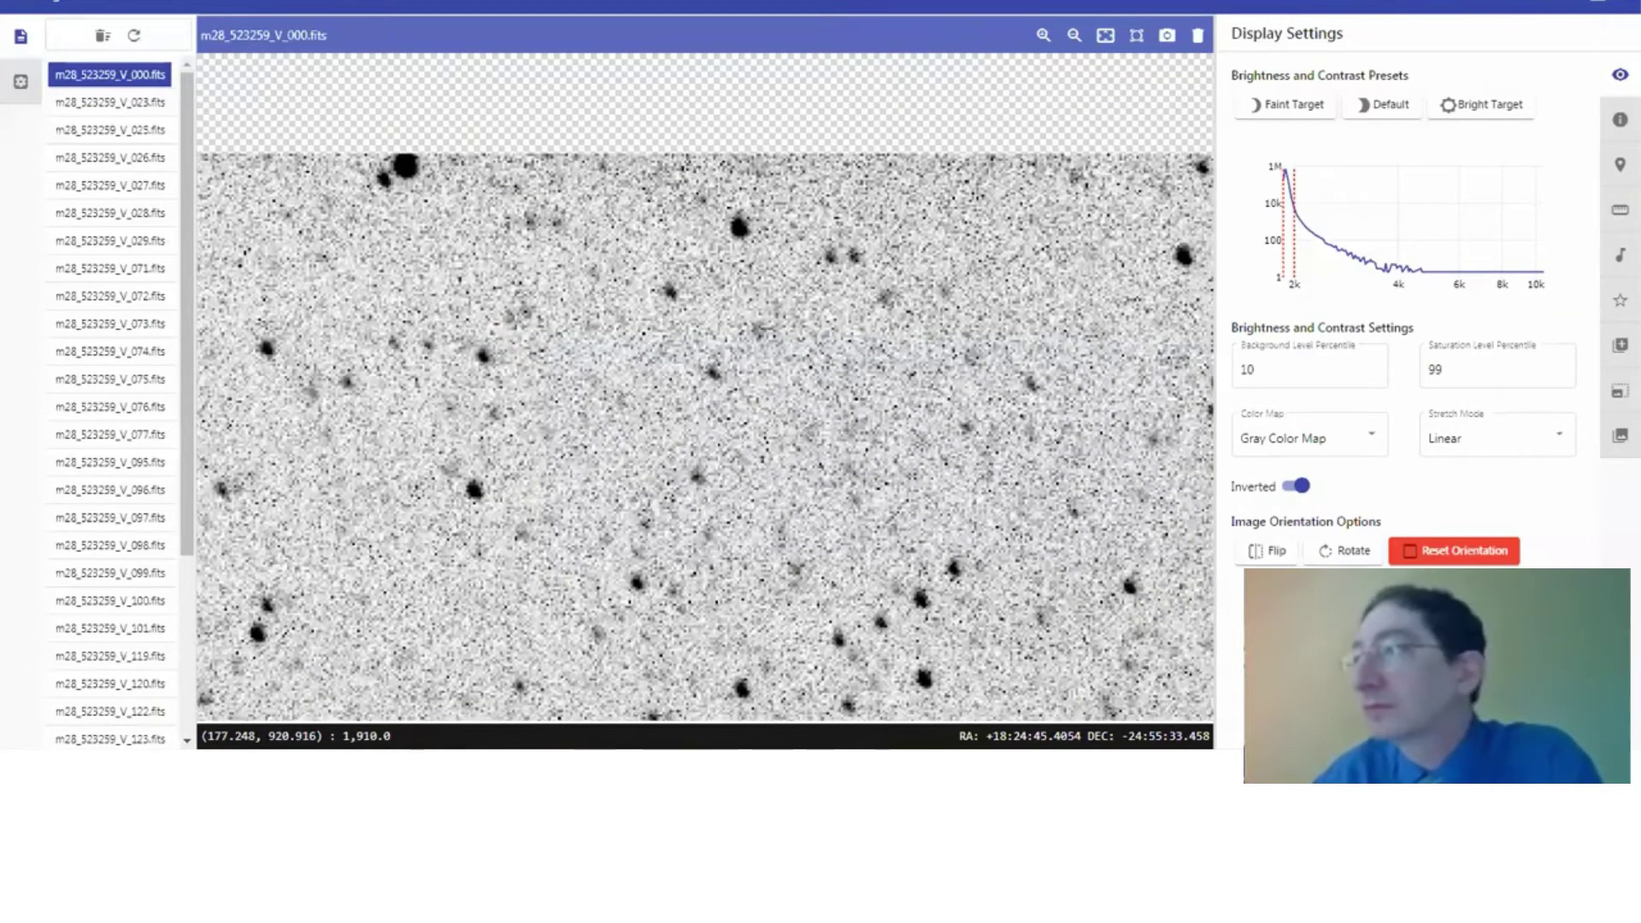
scroll(547, 376, "down", 2)
left_click_drag(603, 379, 547, 353)
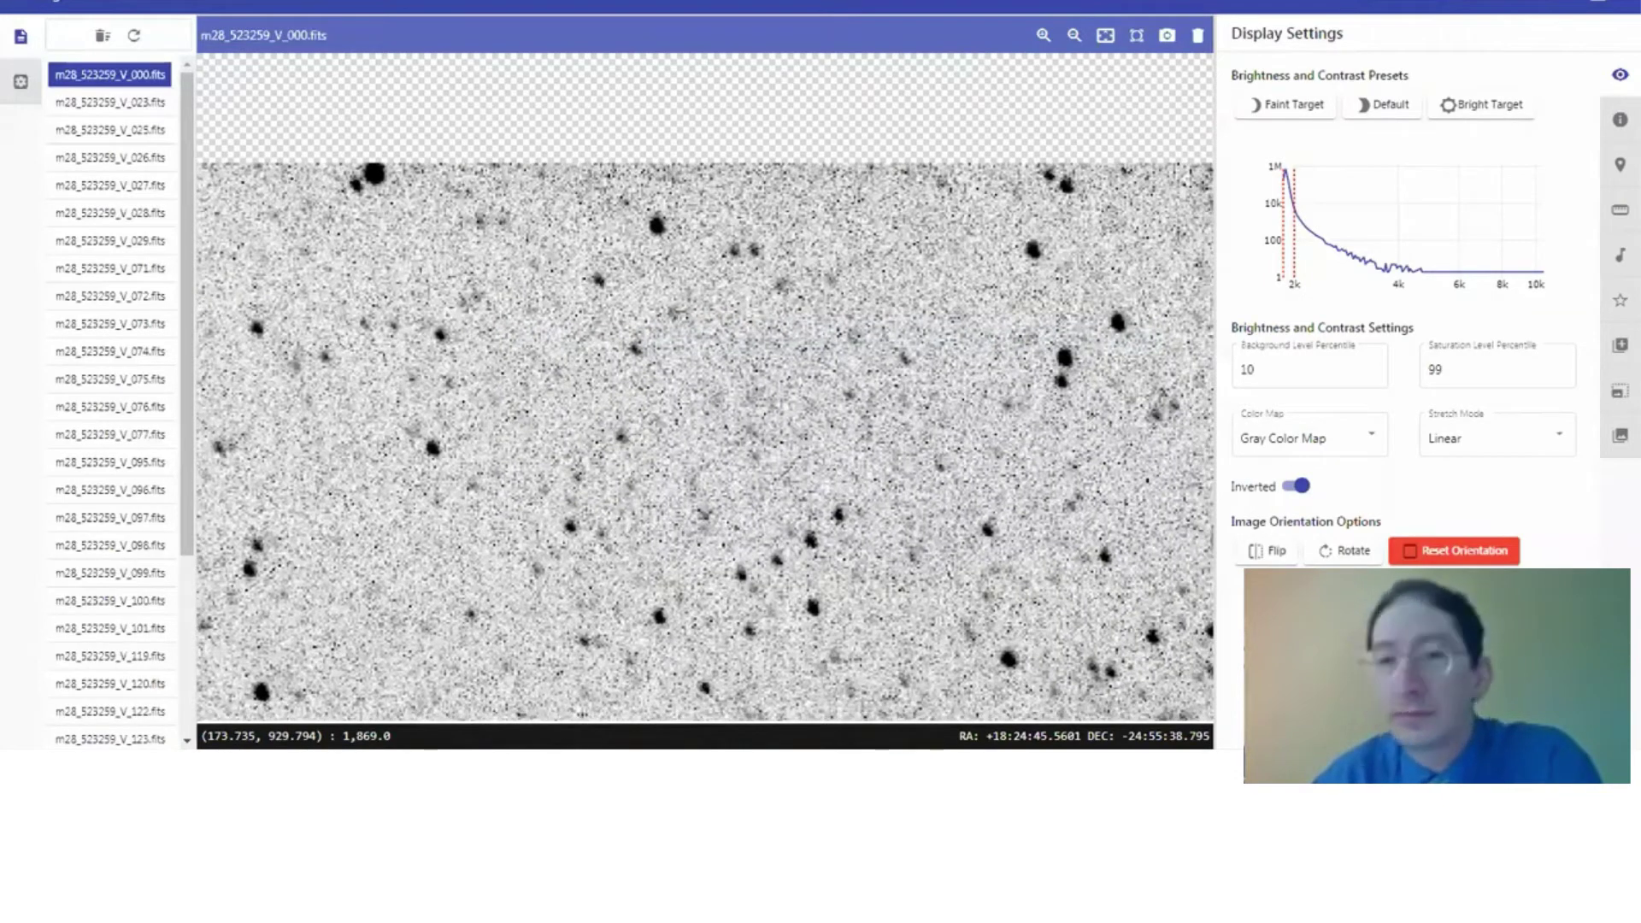
key("alt+Tab")
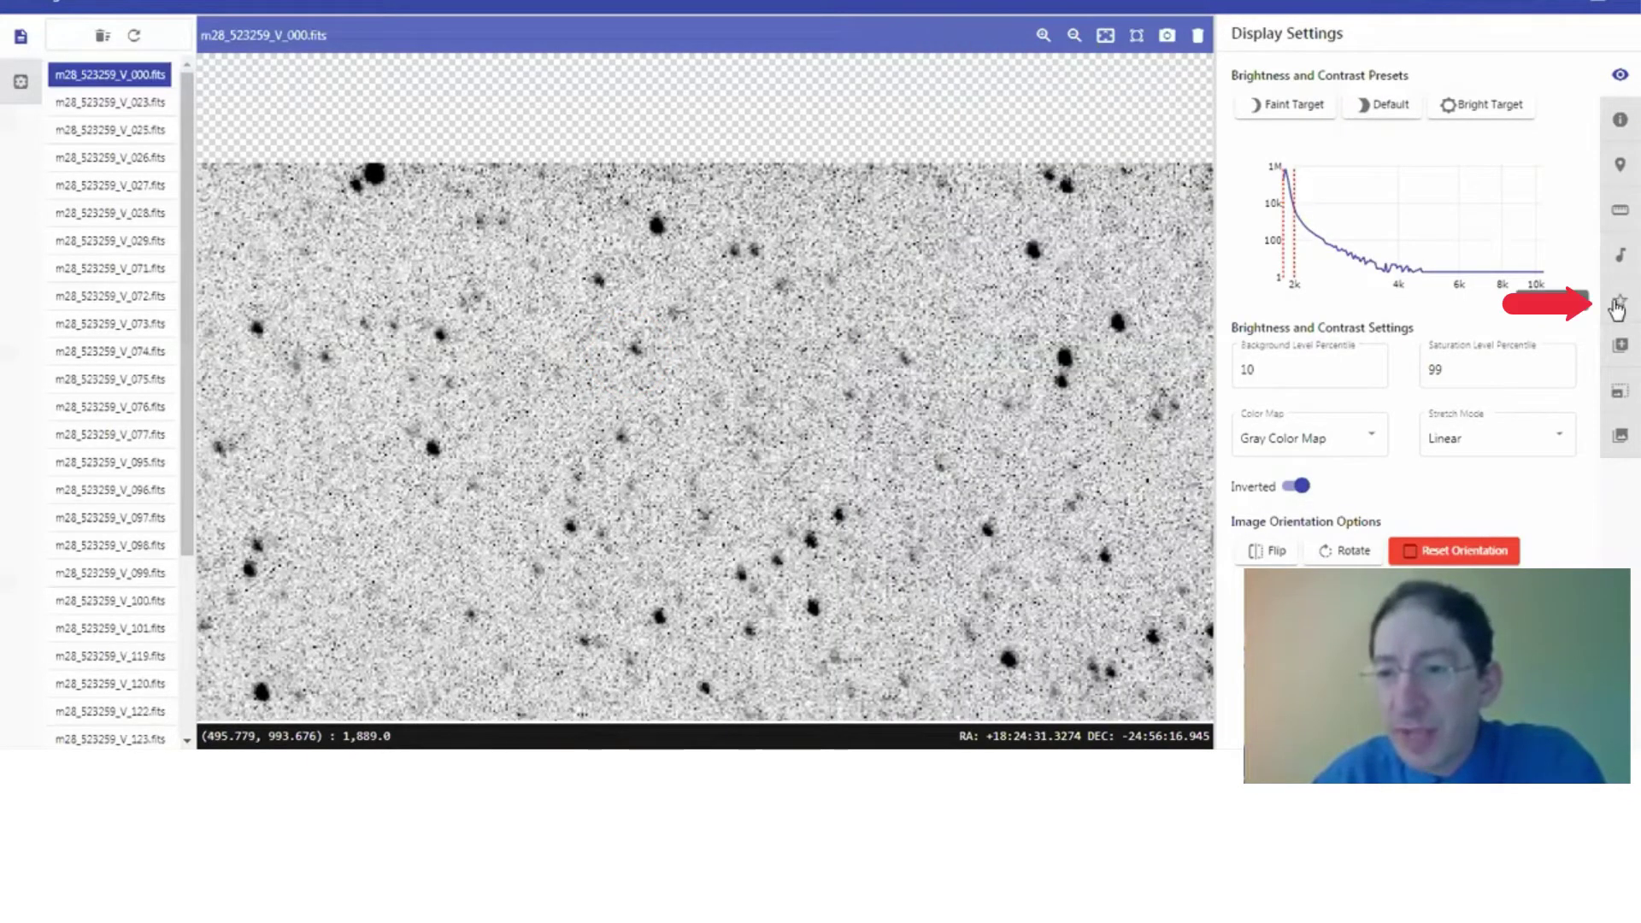
- Mark the RR Lyrae star as photometry source M1 and the reference star as M2 in m28_523259_V_000.fits
left_click(1617, 306)
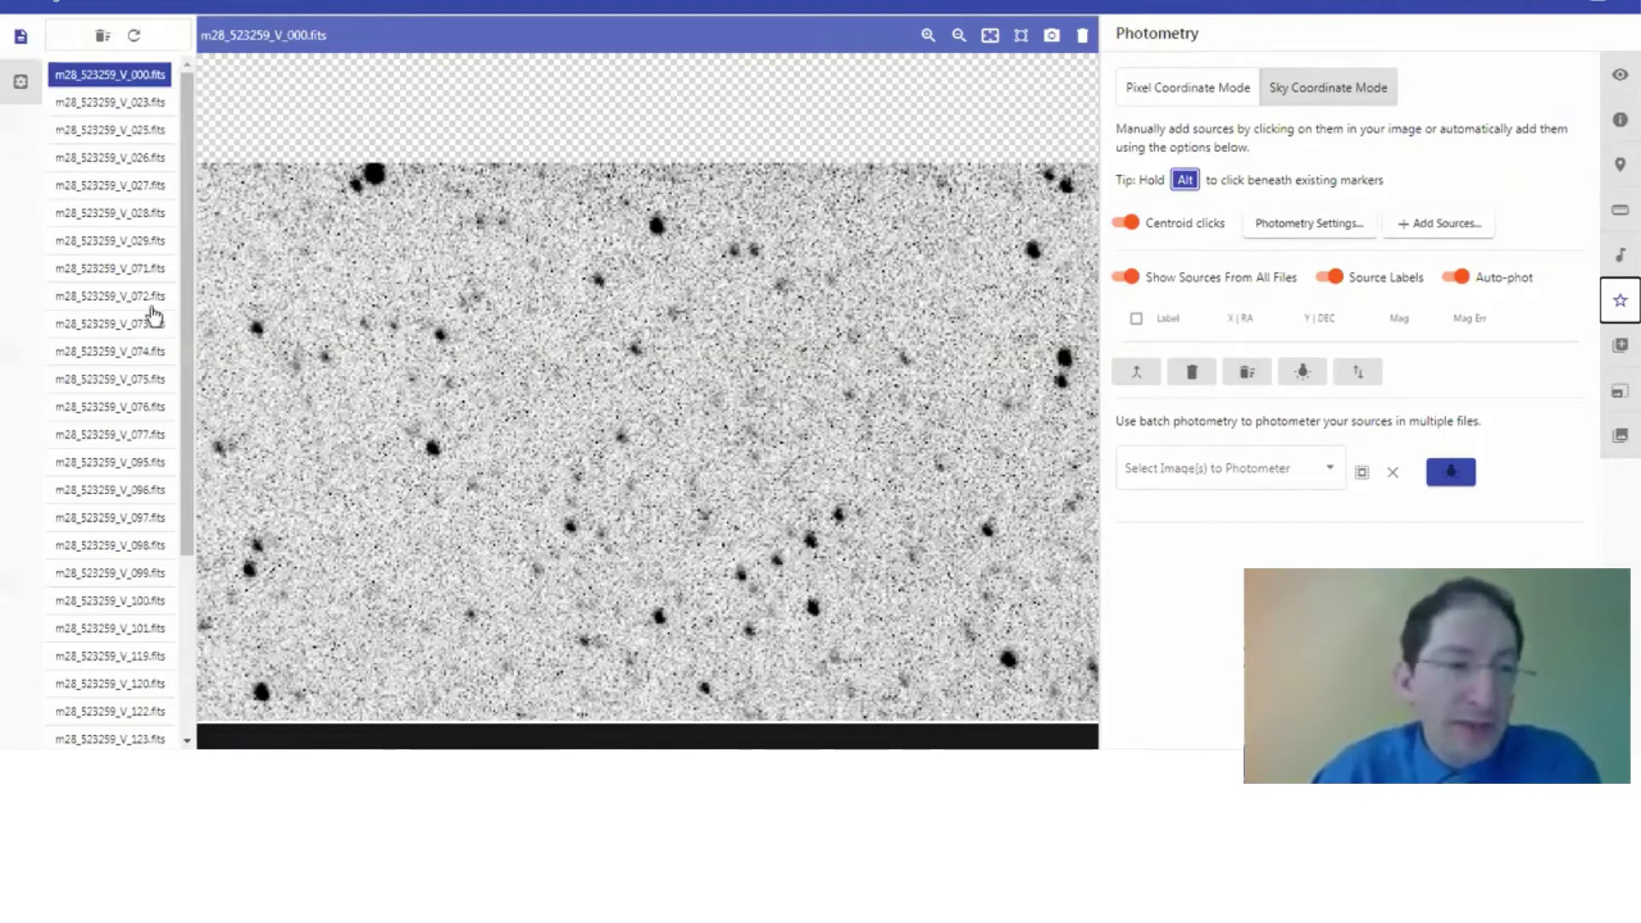
scroll(184, 355, "down", 2)
scroll(184, 355, "up", 3)
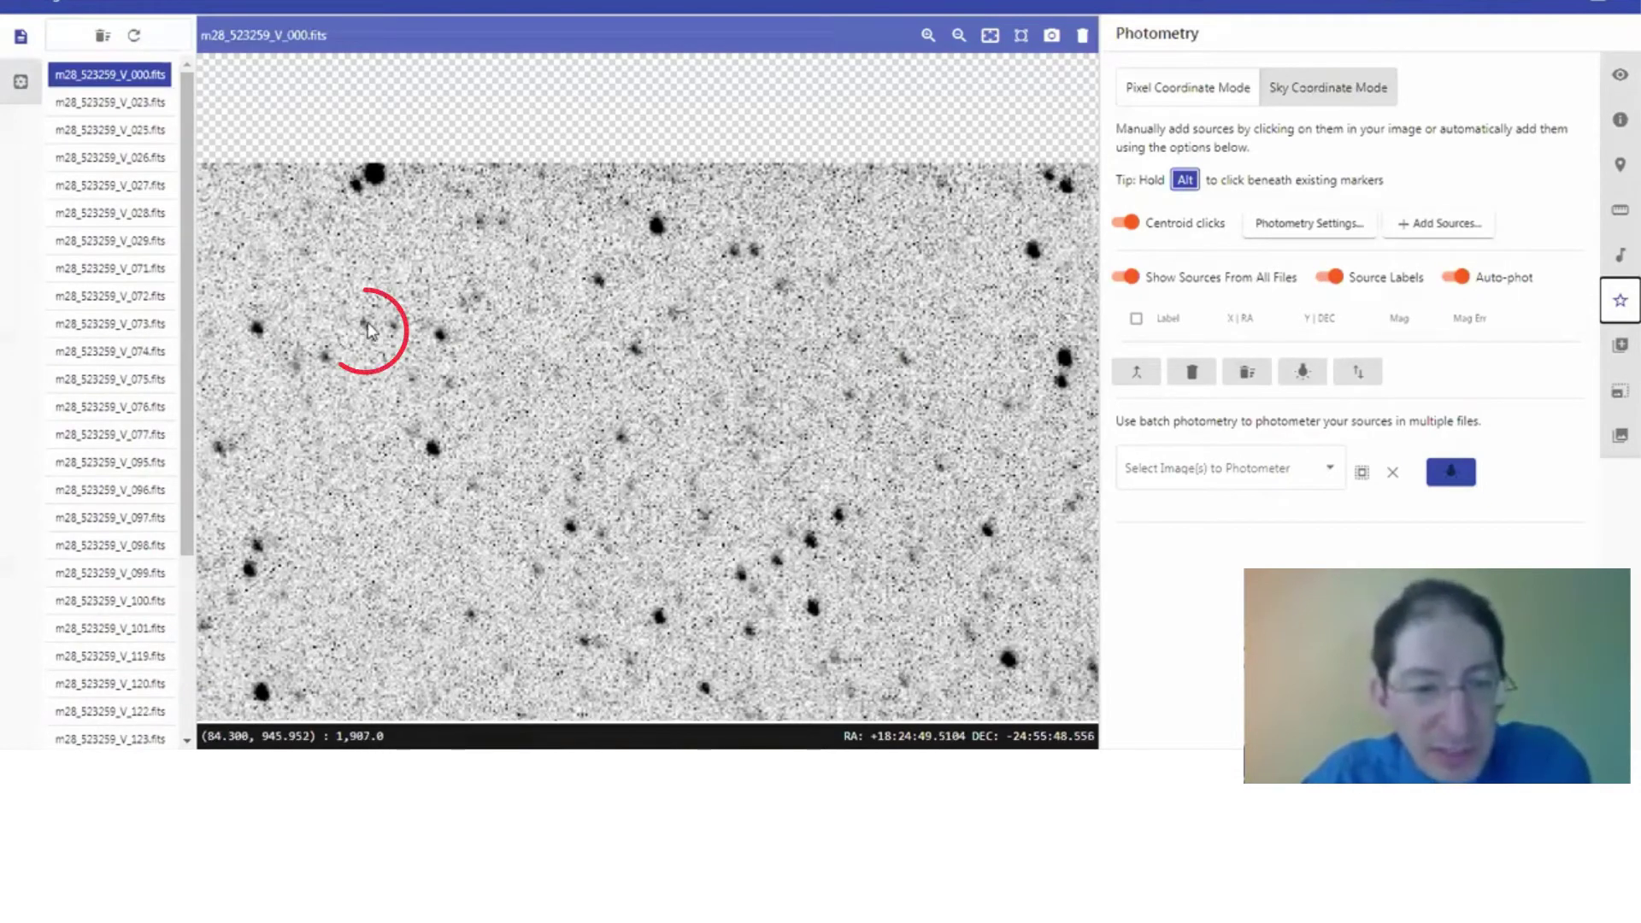
left_click(364, 328)
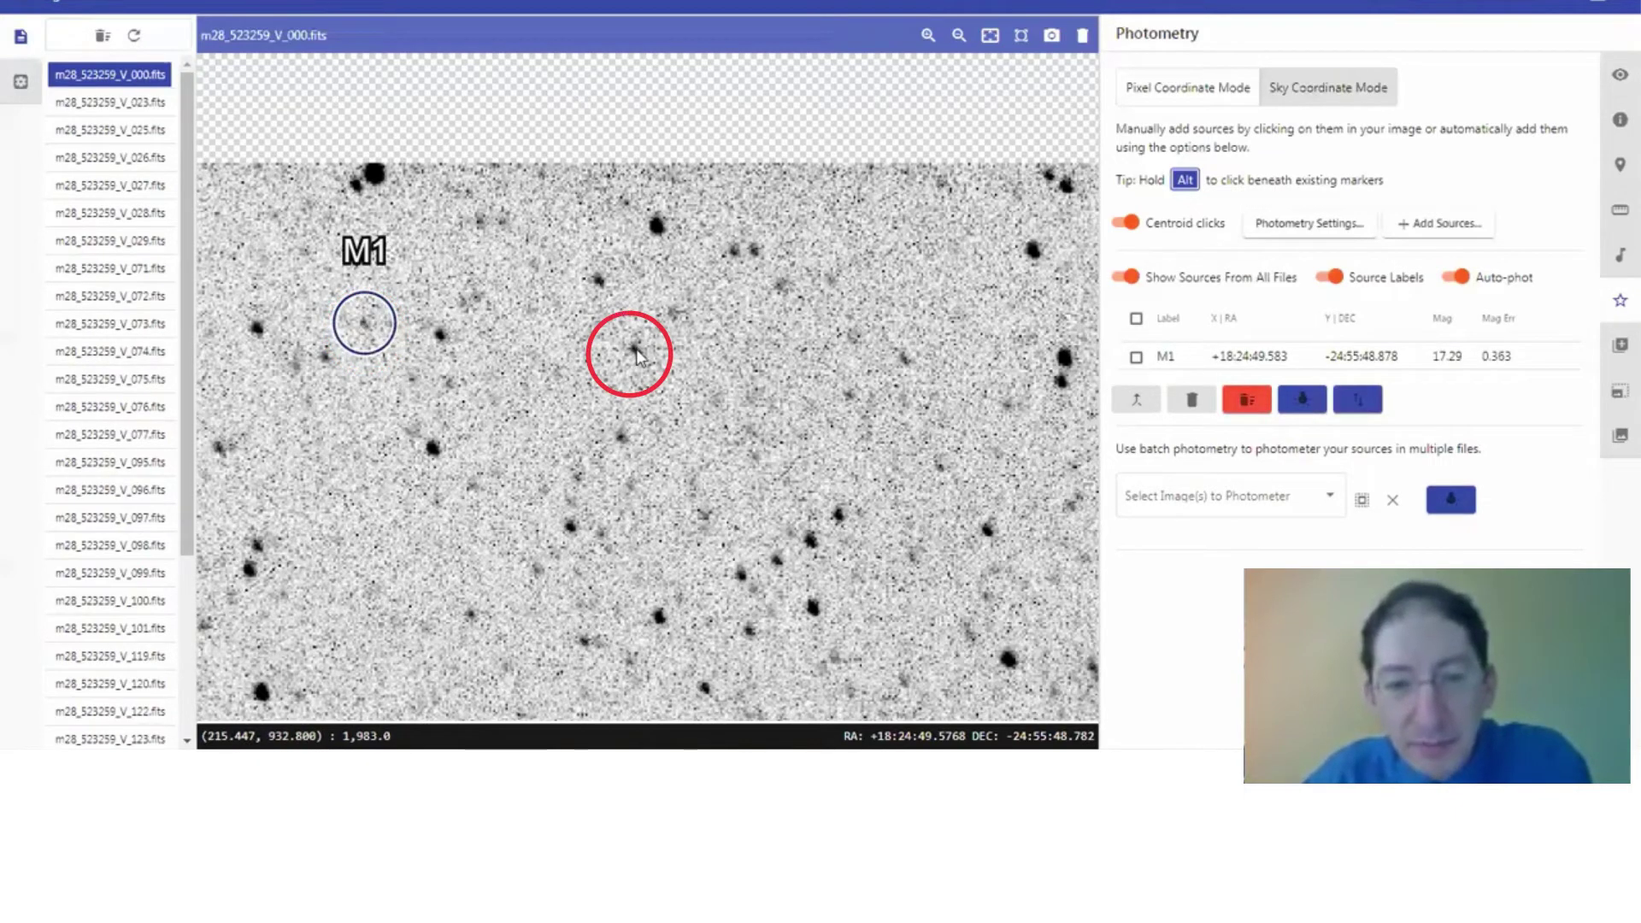
left_click(636, 355)
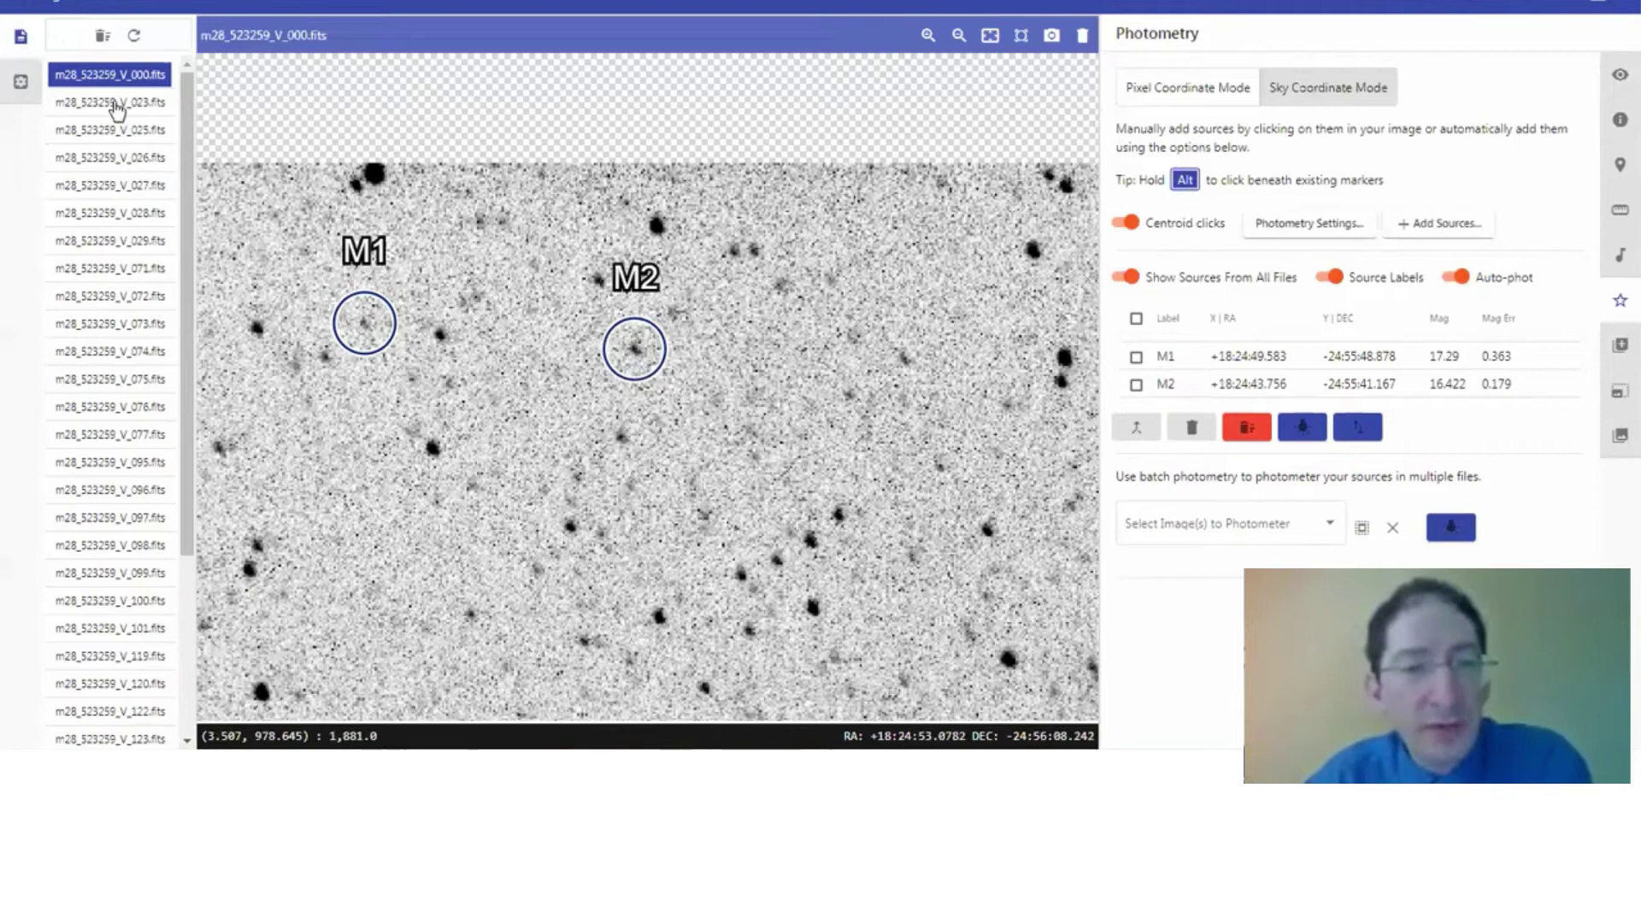
- Check in m28_523259_V_023.fits and m28_523259_V_025.fits that the M1 and M2 markers fall on the correct stars
left_click(117, 103)
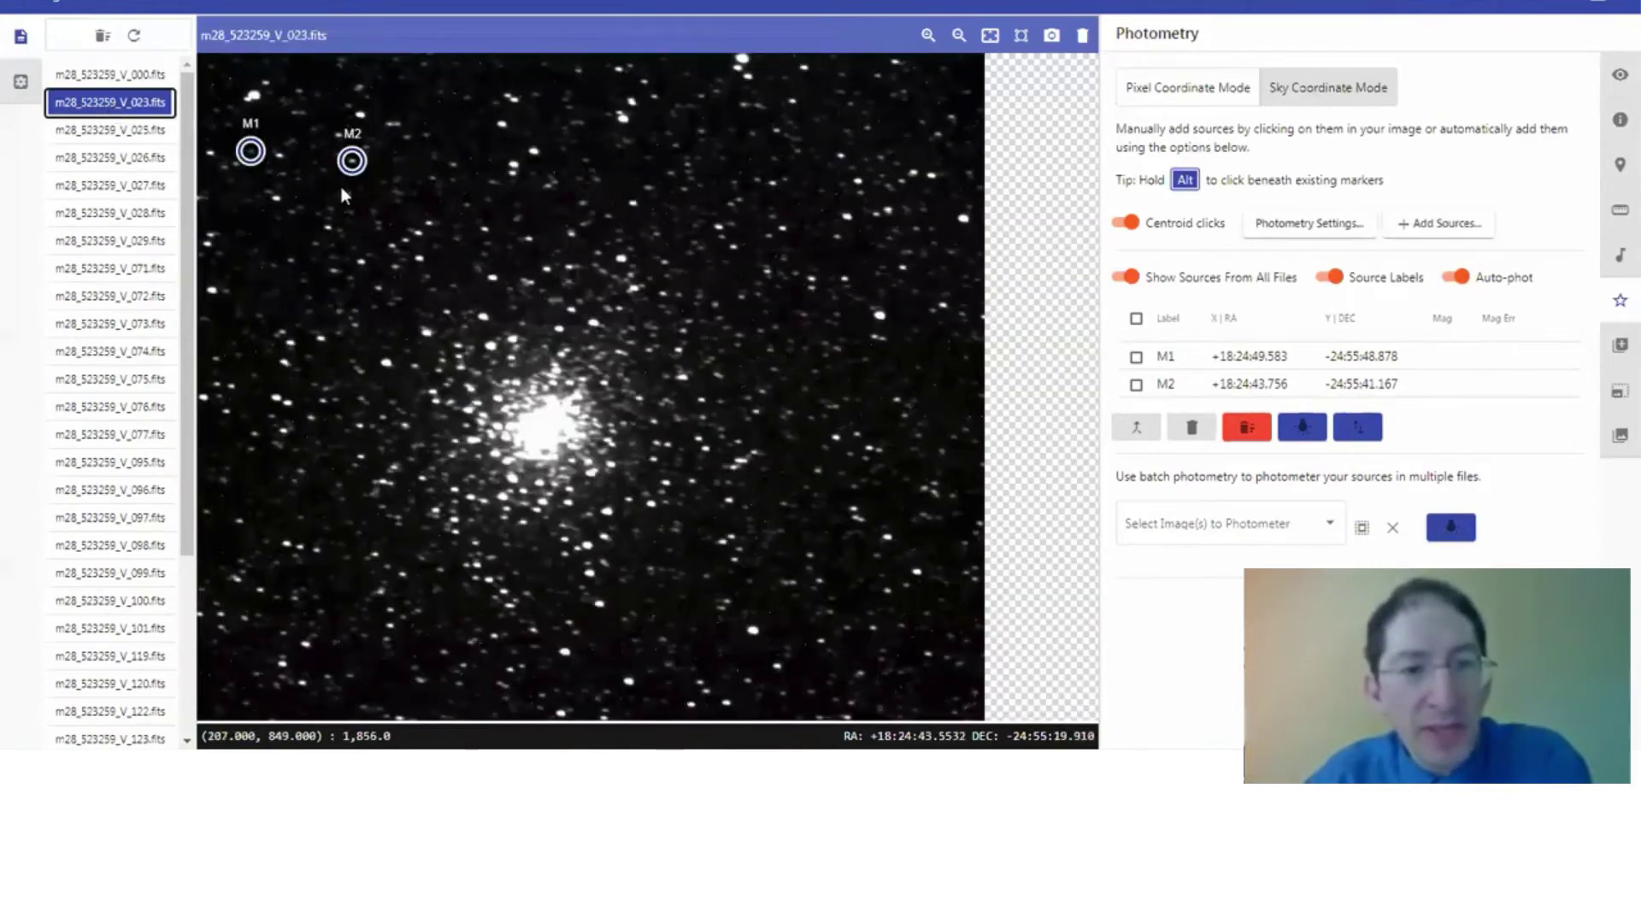
left_click_drag(276, 173, 739, 332)
scroll(418, 207, "up", 4)
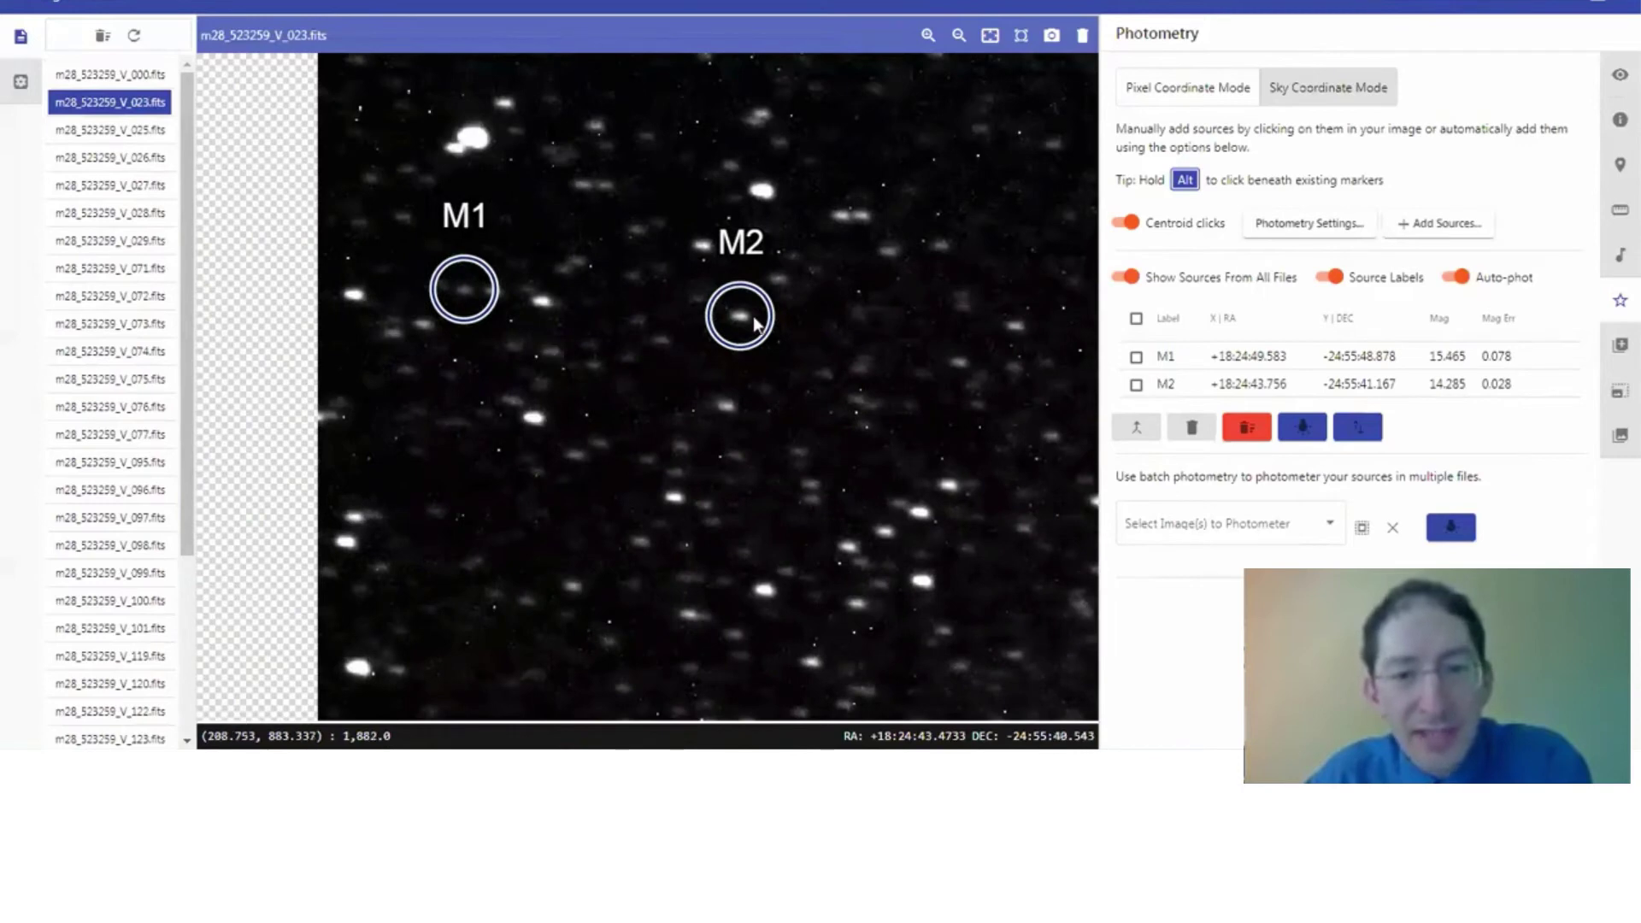
left_click(131, 132)
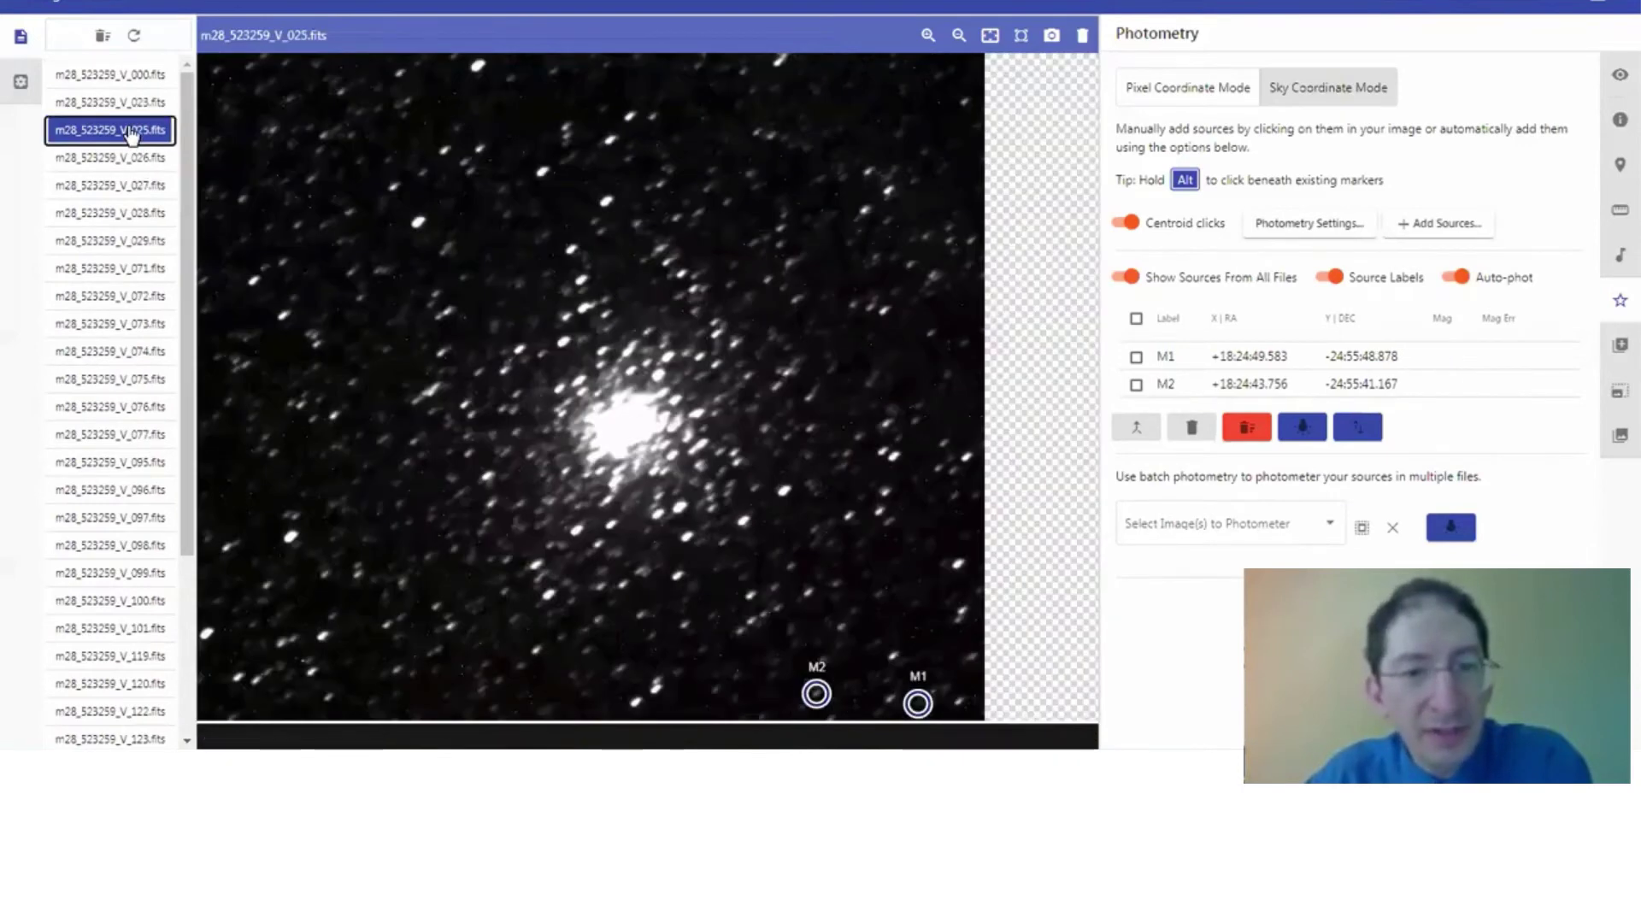
left_click_drag(741, 551, 663, 430)
scroll(664, 431, "up", 4)
left_click_drag(715, 506, 660, 411)
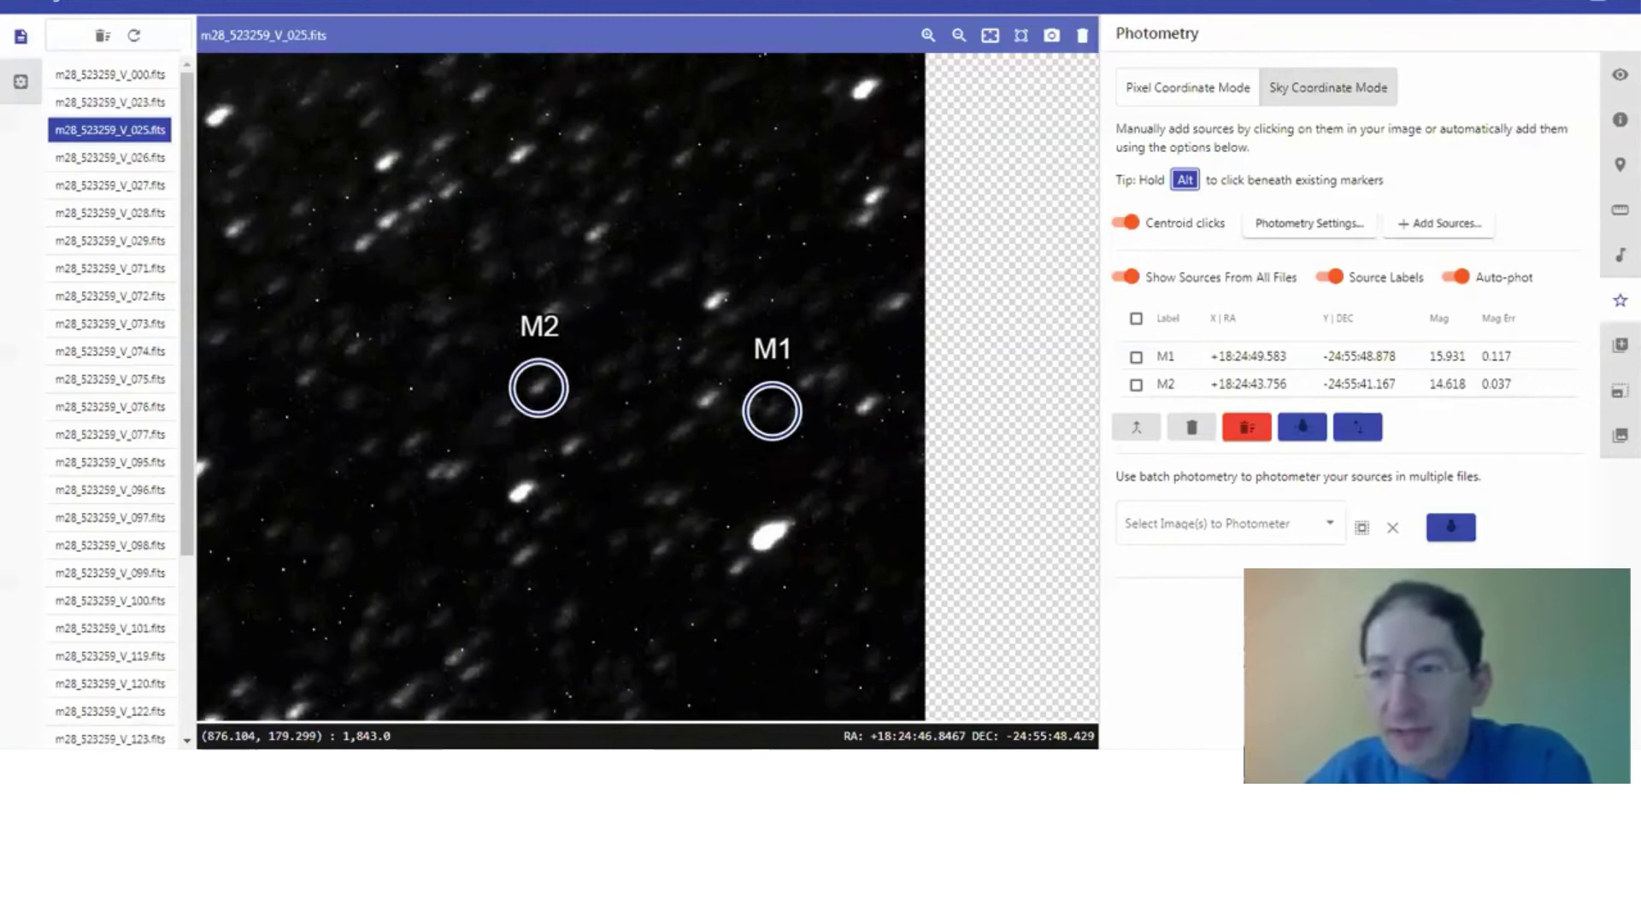
- Rotate m28_523259_V_025.fits by 180 degrees and check the M1 and M2 markers against the surrounding star pattern
left_click(1618, 80)
left_click(1361, 554)
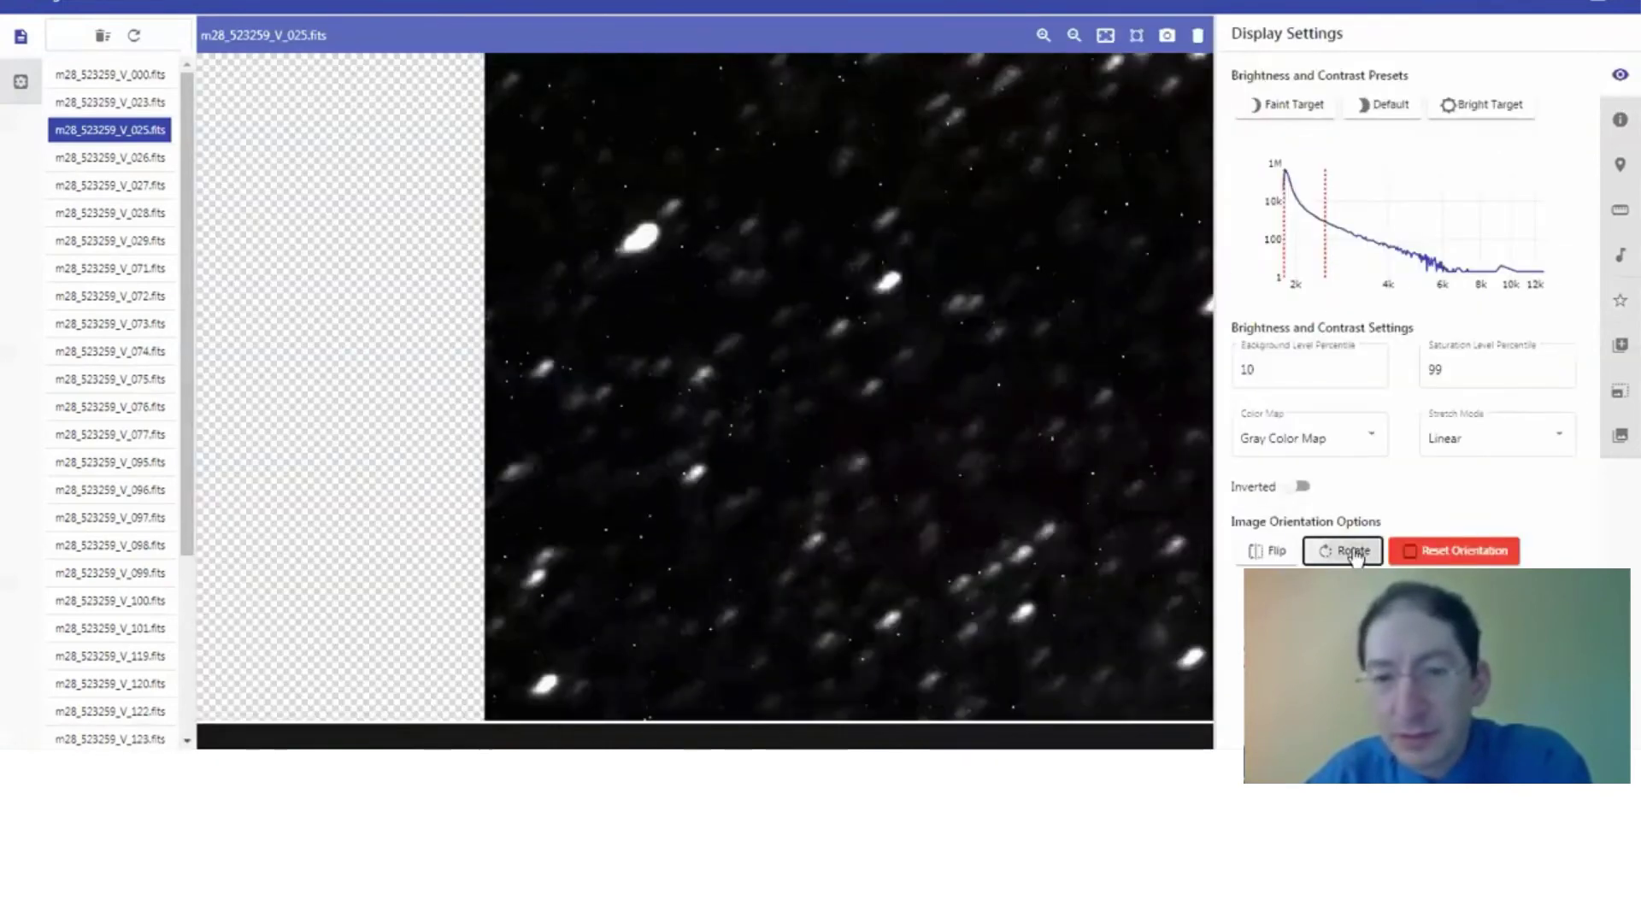
scroll(860, 393, "down", 2)
left_click_drag(860, 393, 637, 393)
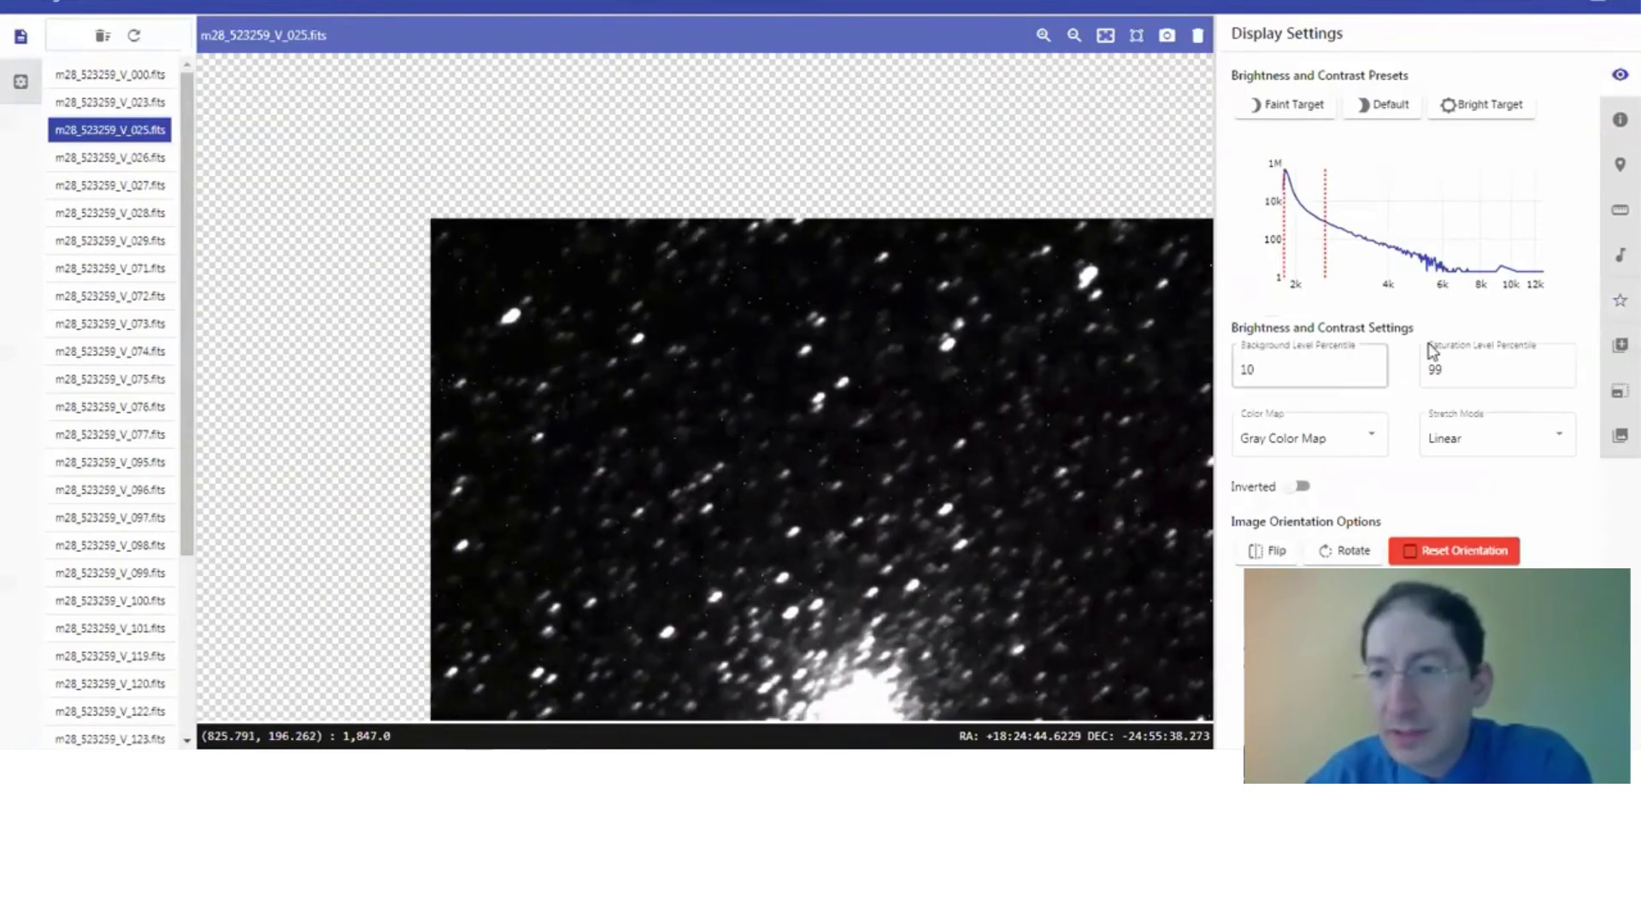
left_click(1618, 298)
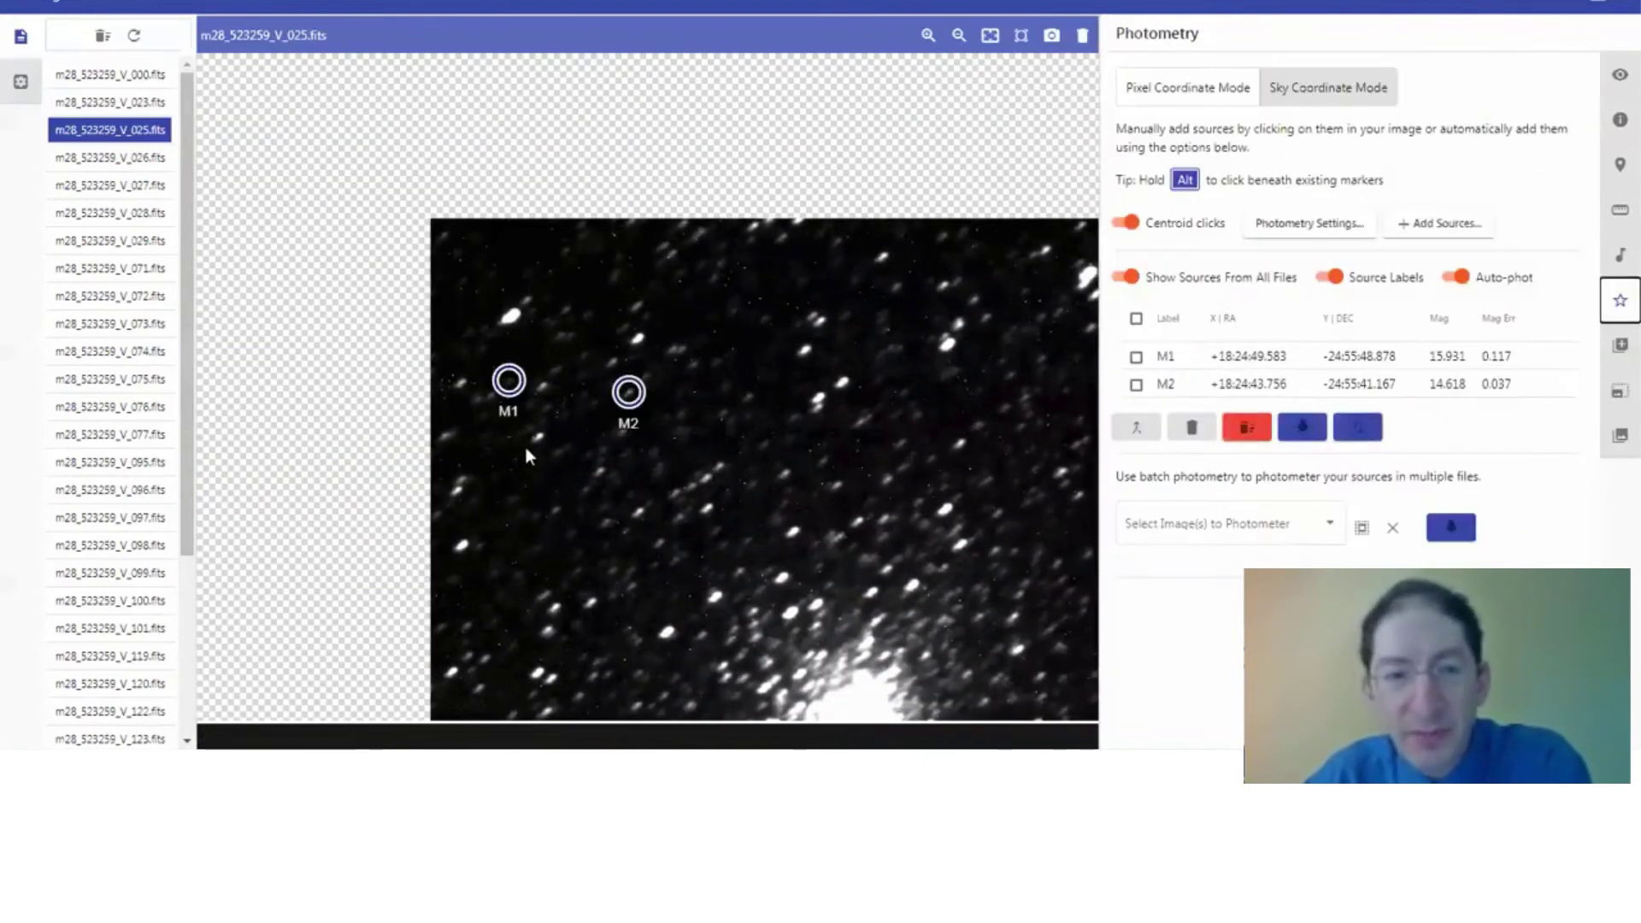
scroll(591, 390, "up", 3)
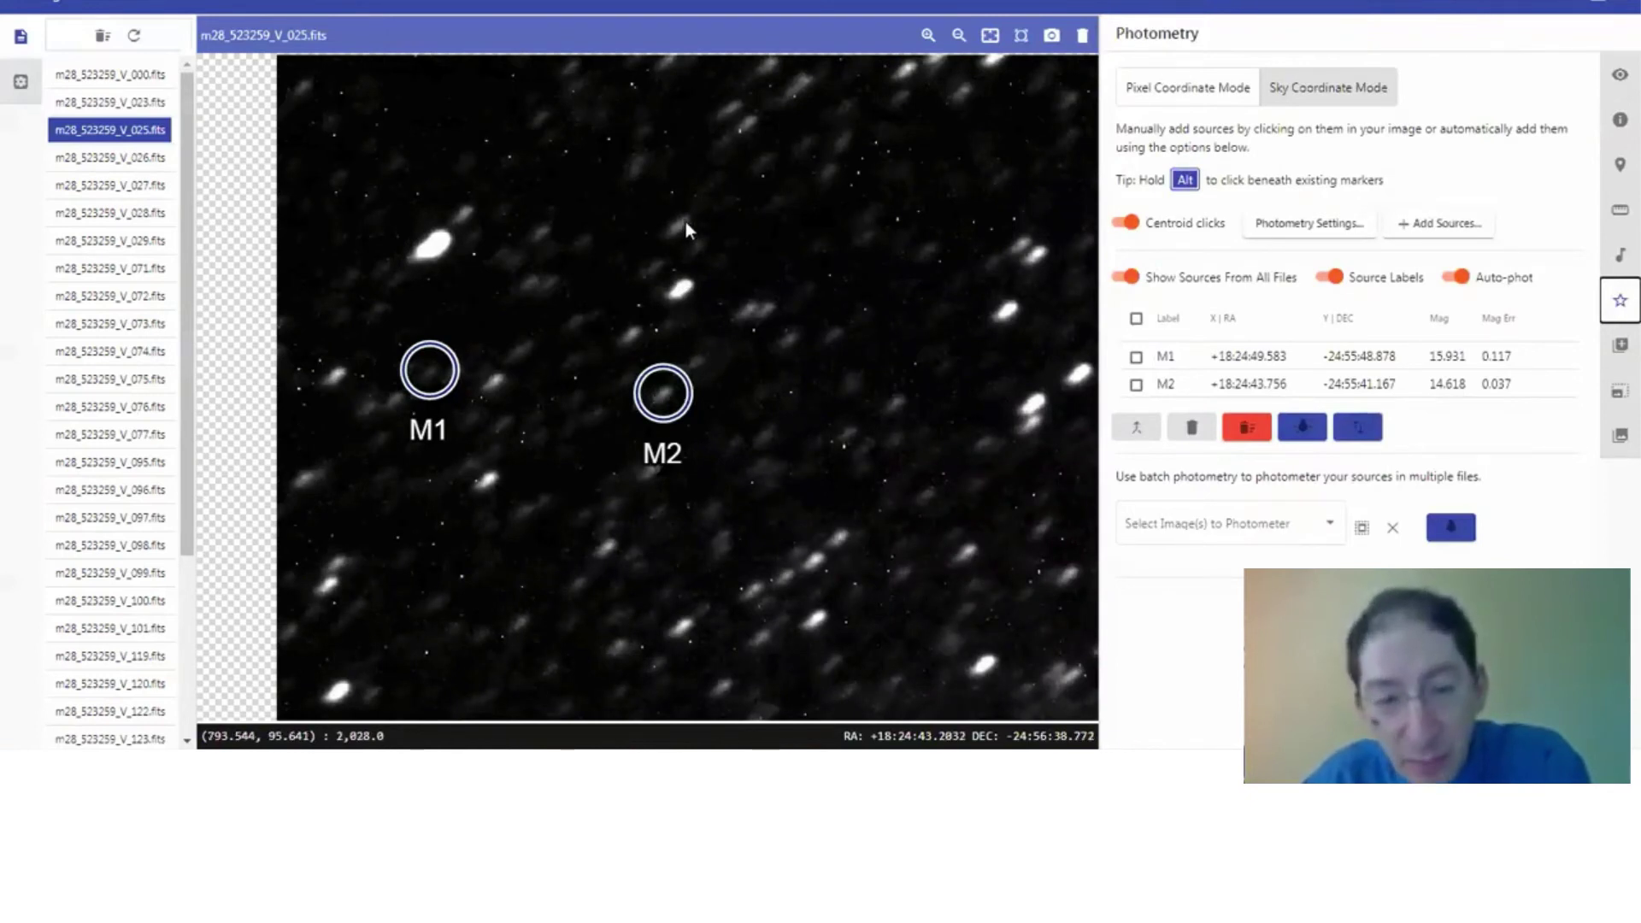
- Open m28_523259_V_026.fits and select all images for batch photometry
left_click(114, 159)
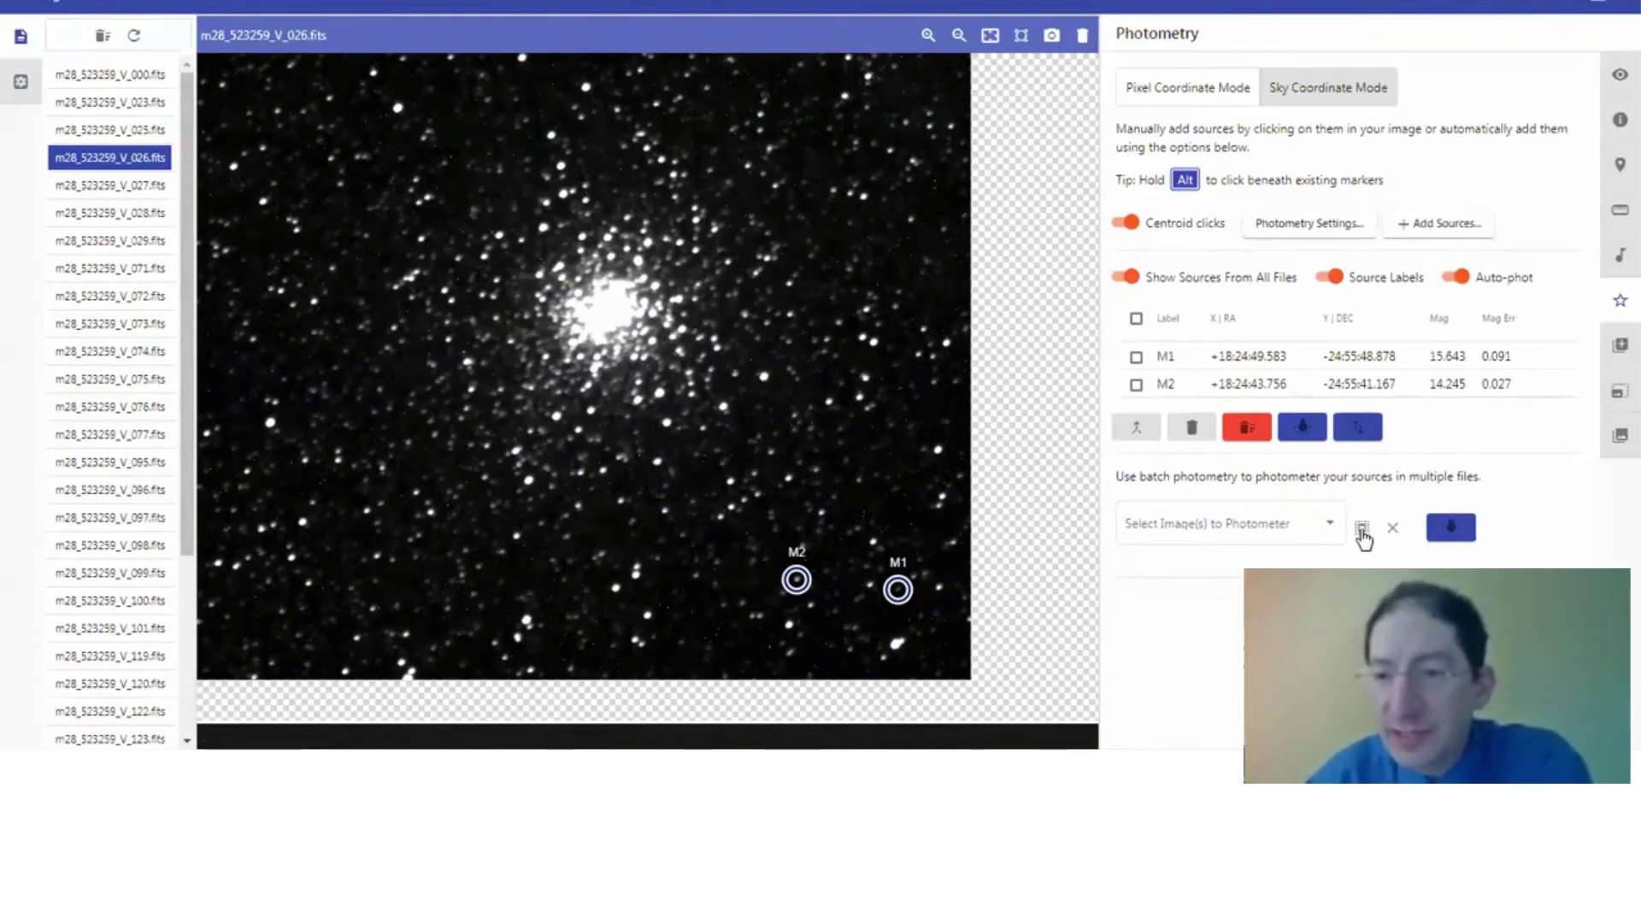
left_click(1334, 527)
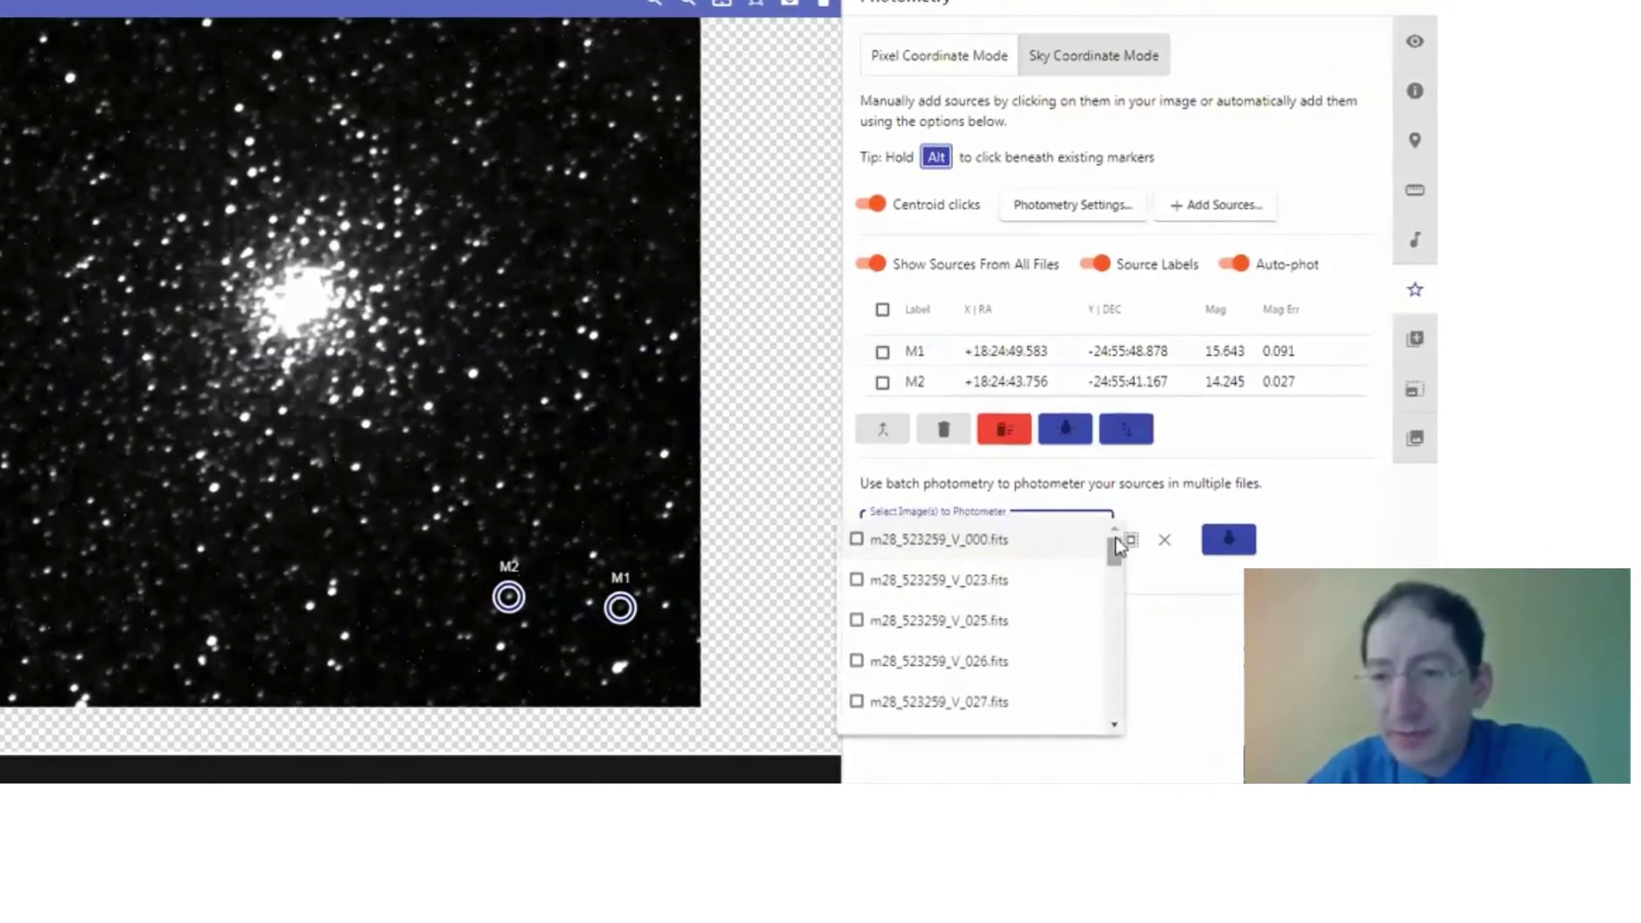
left_click(1132, 552)
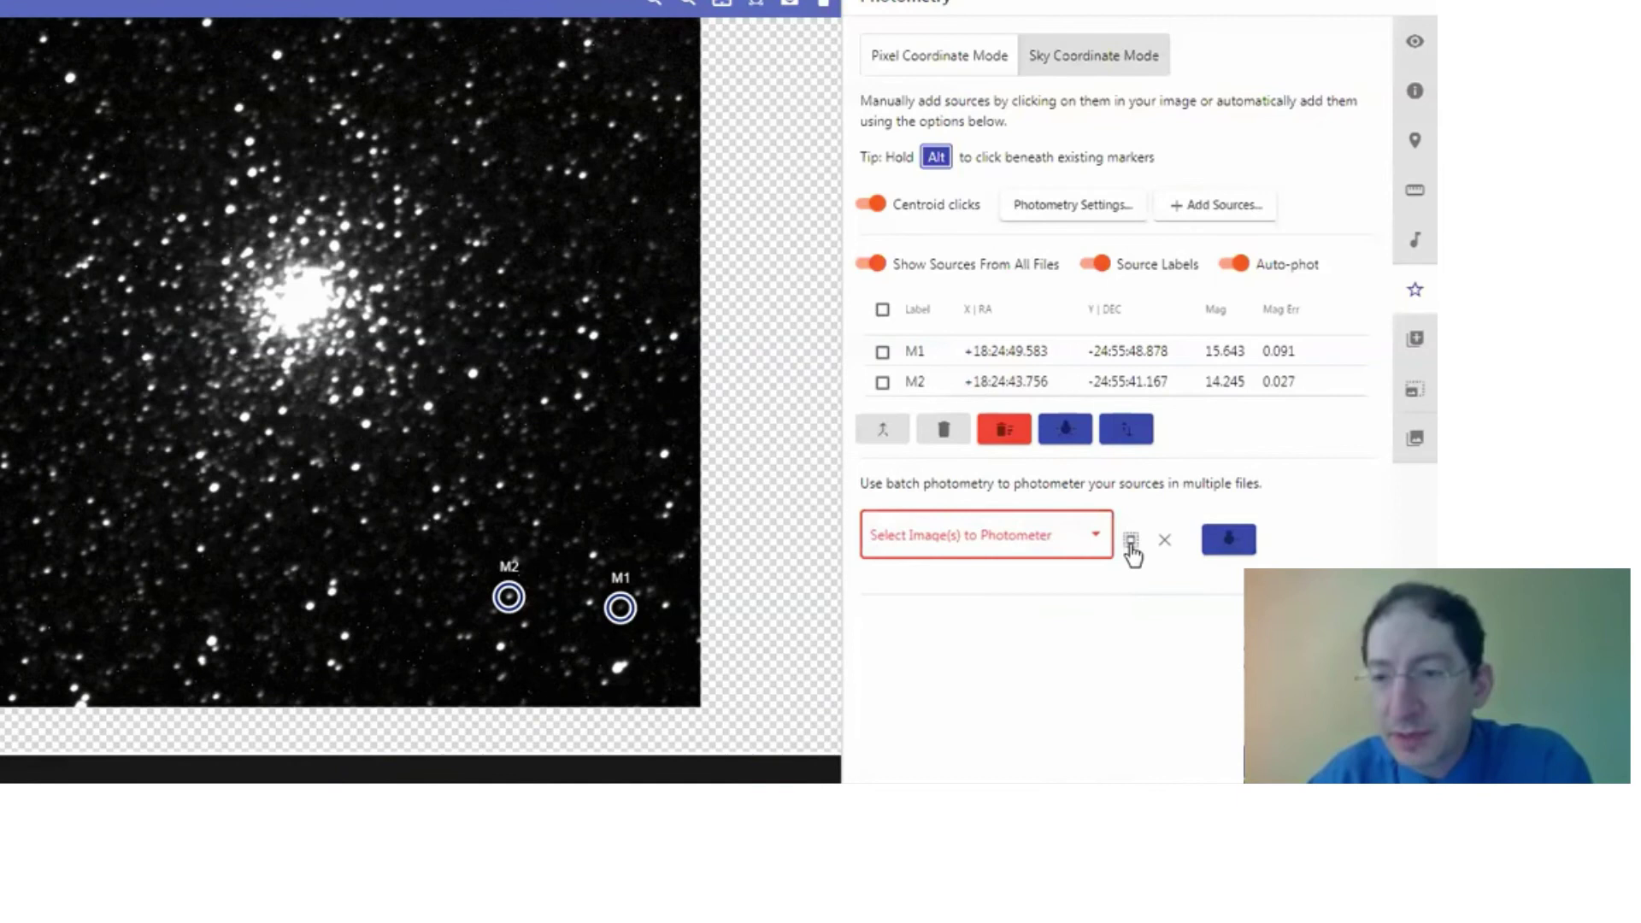
left_click(1131, 547)
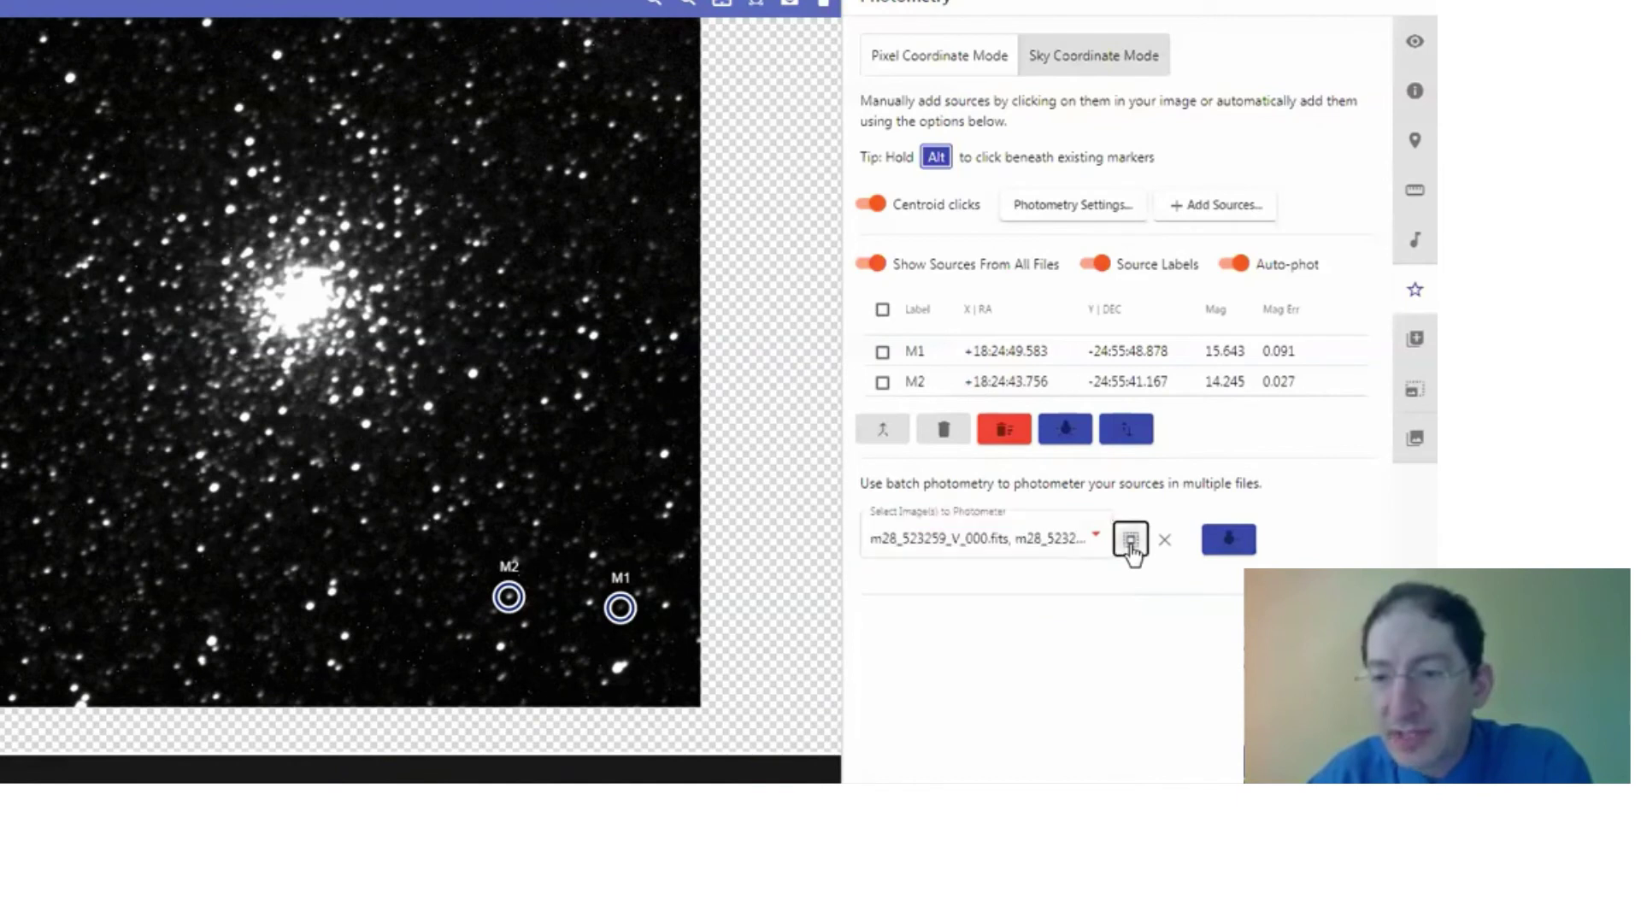
- Run batch photometry on sources M1 and M2 across all the selected images and download the batch photometry data
left_click(882, 352)
left_click(883, 382)
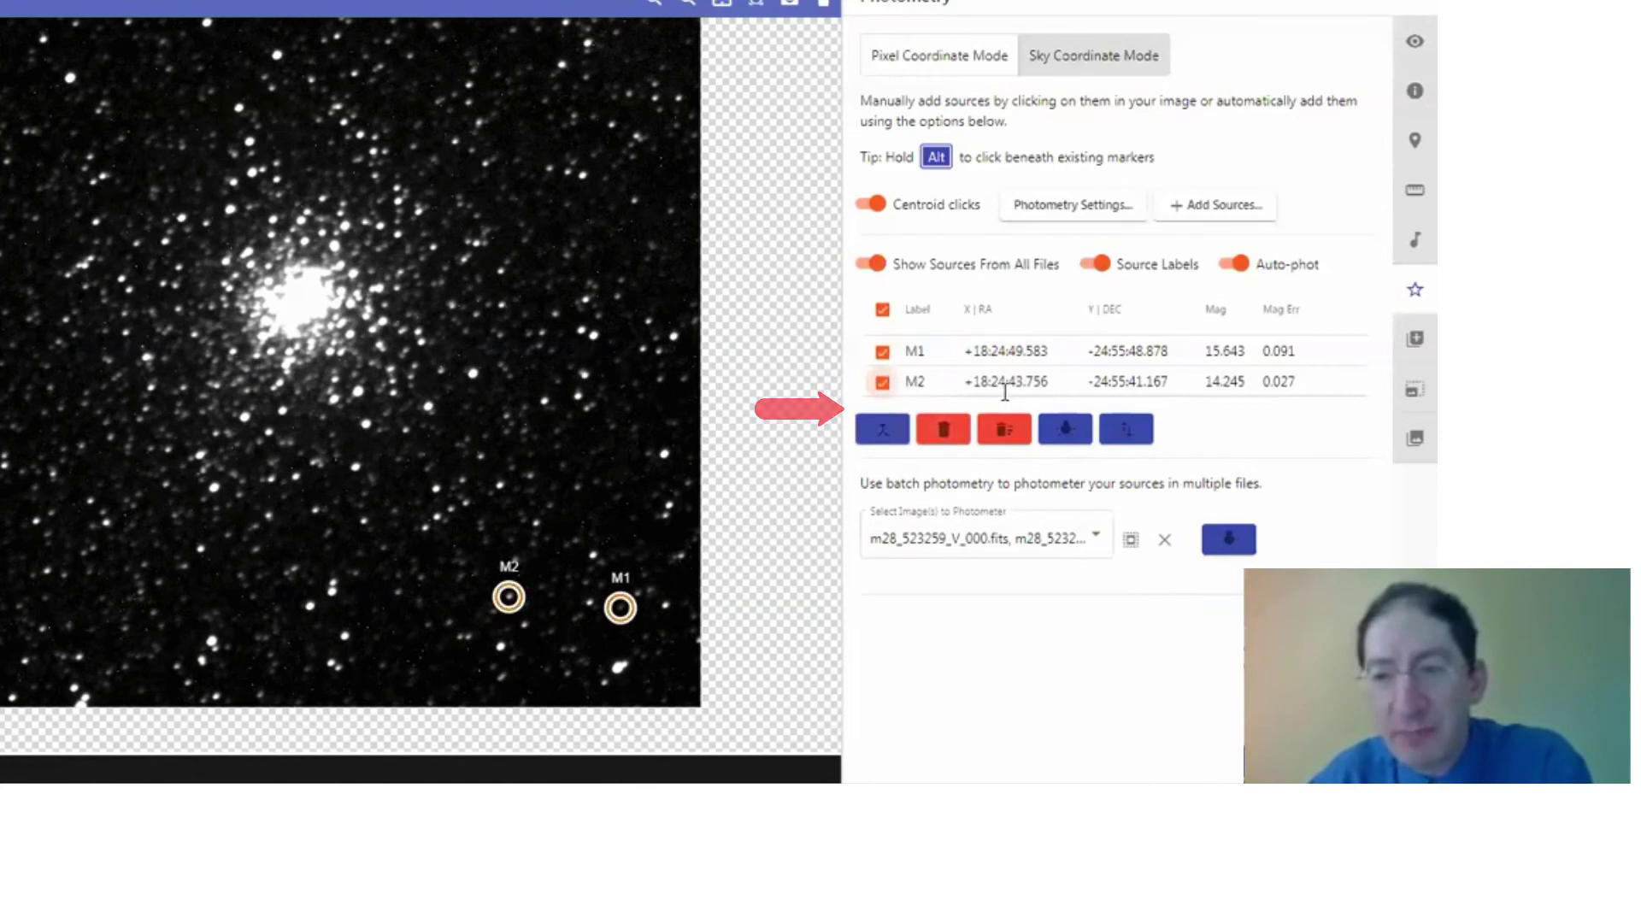
left_click(1094, 537)
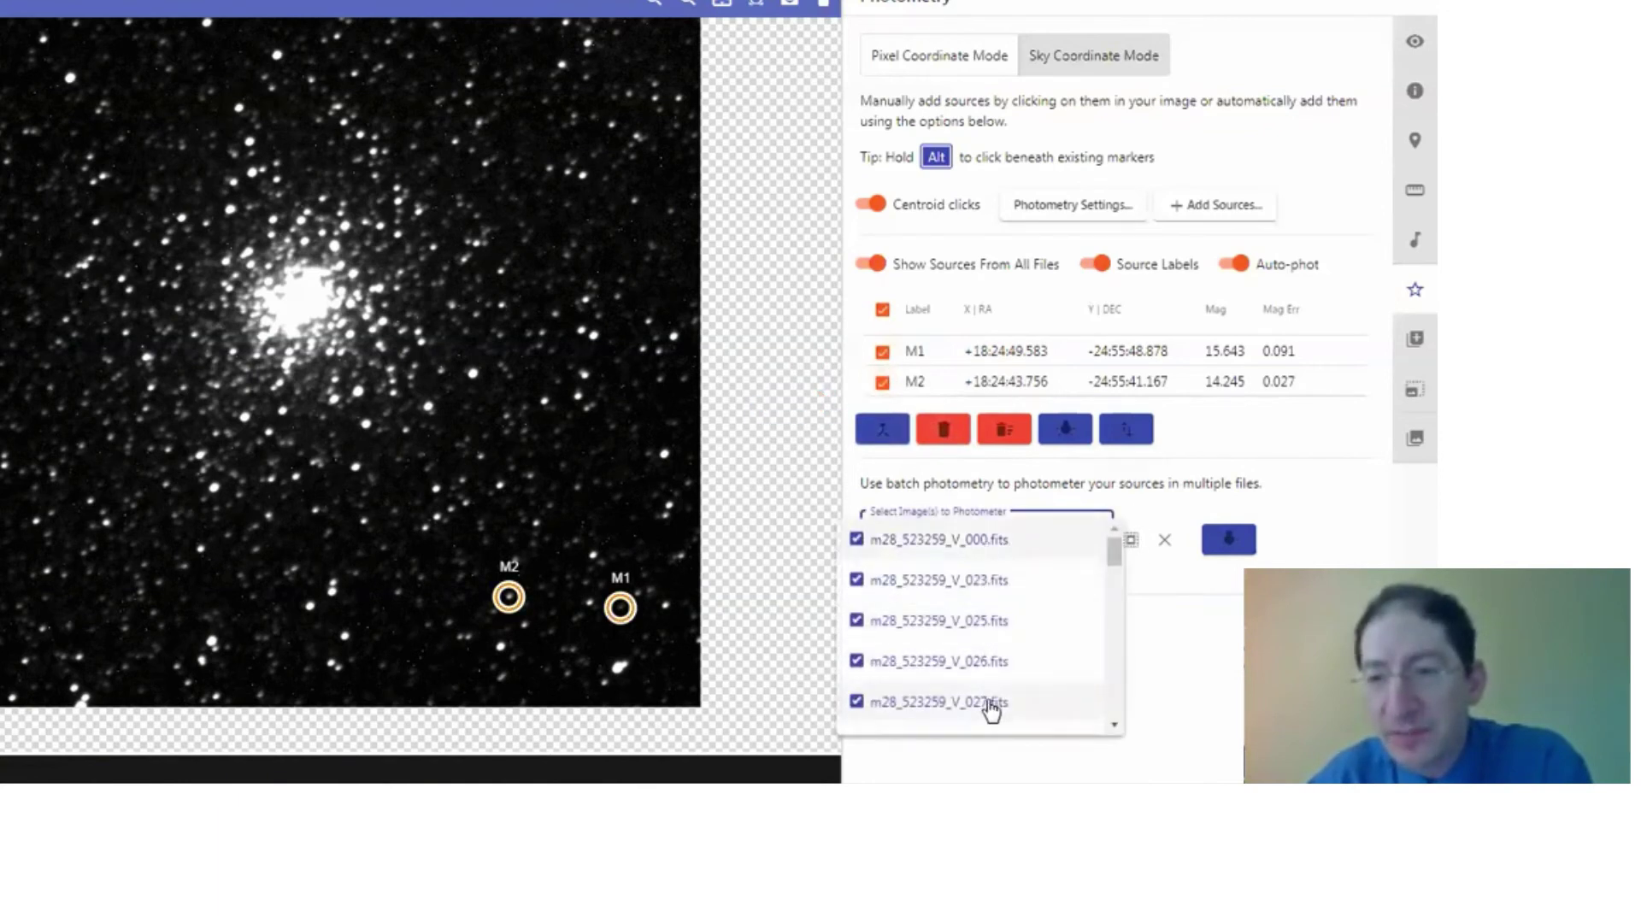
left_click(1242, 649)
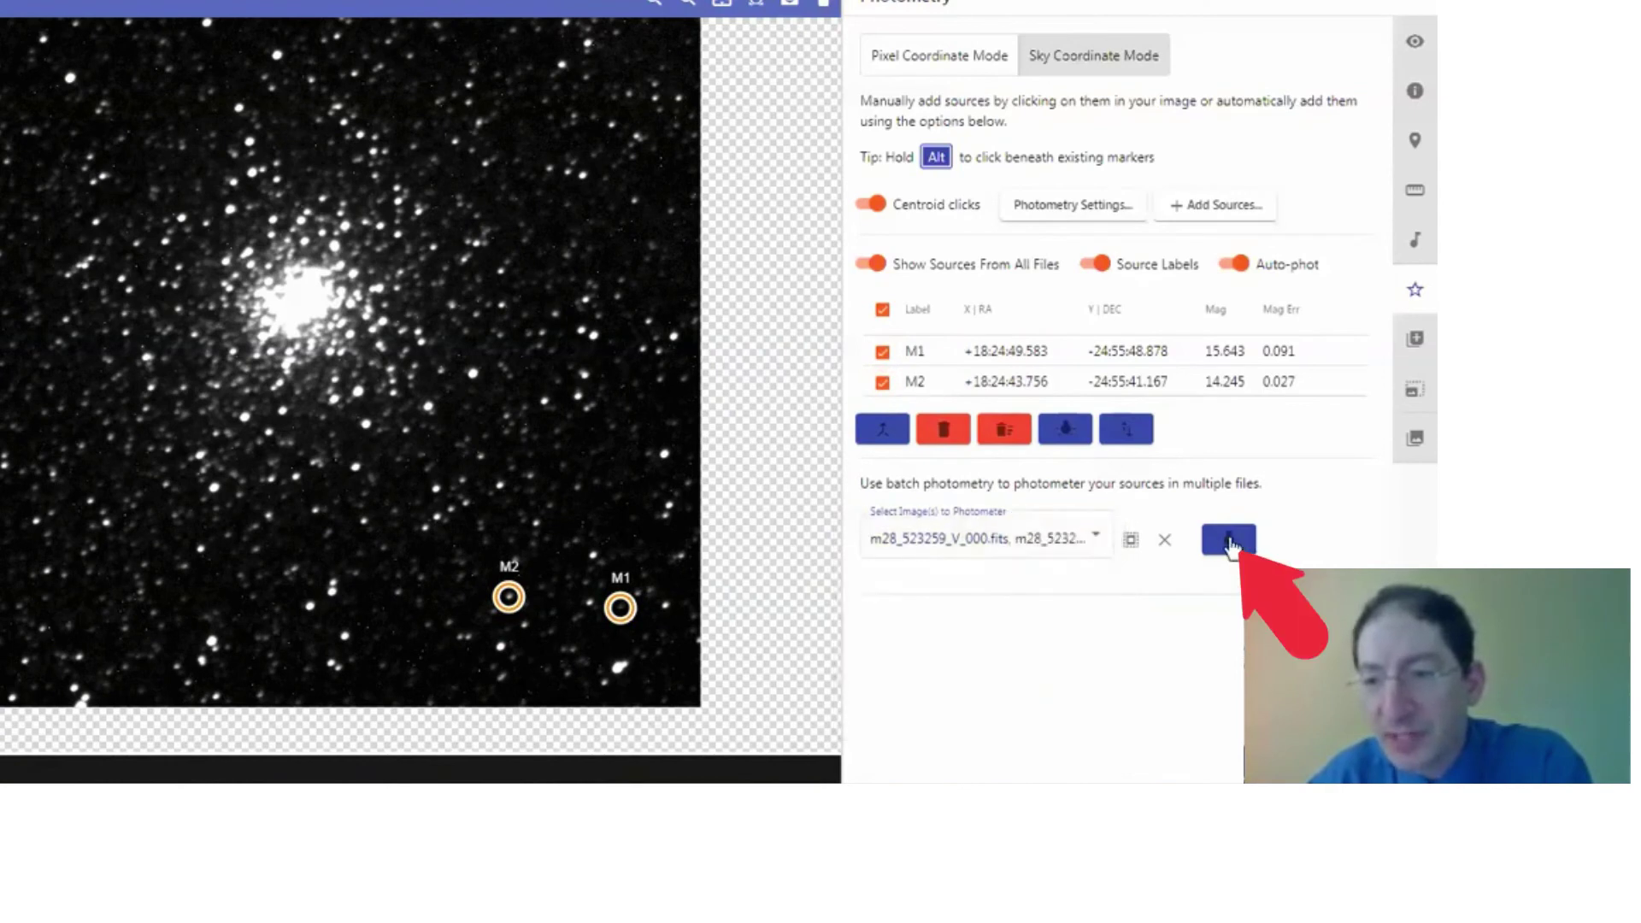
left_click(1229, 541)
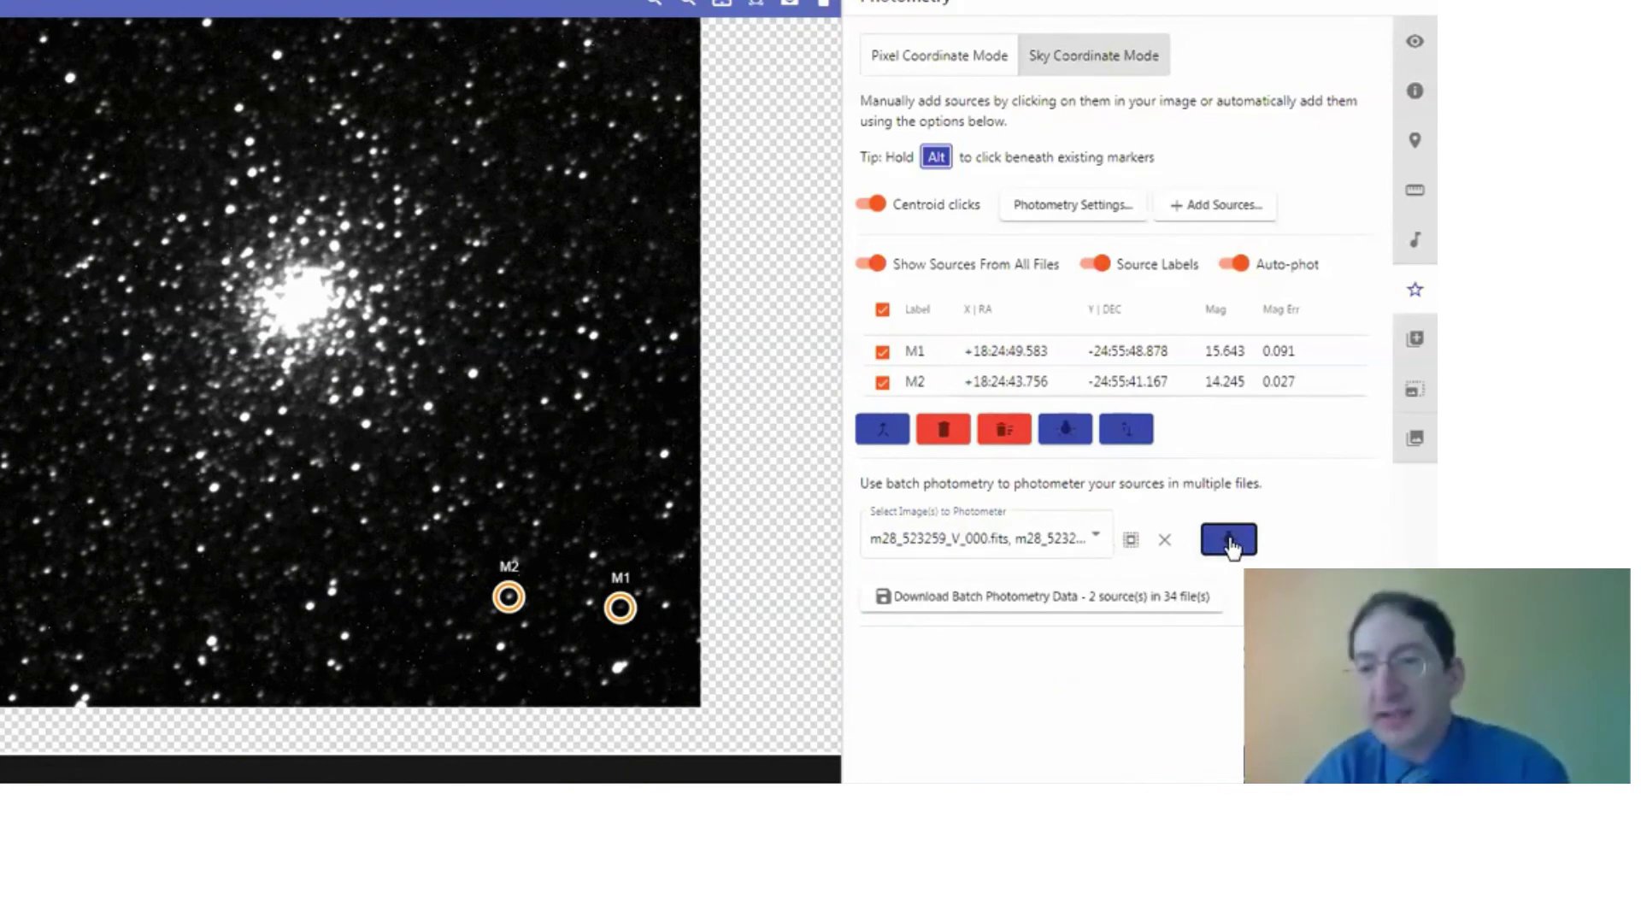
left_click(1029, 605)
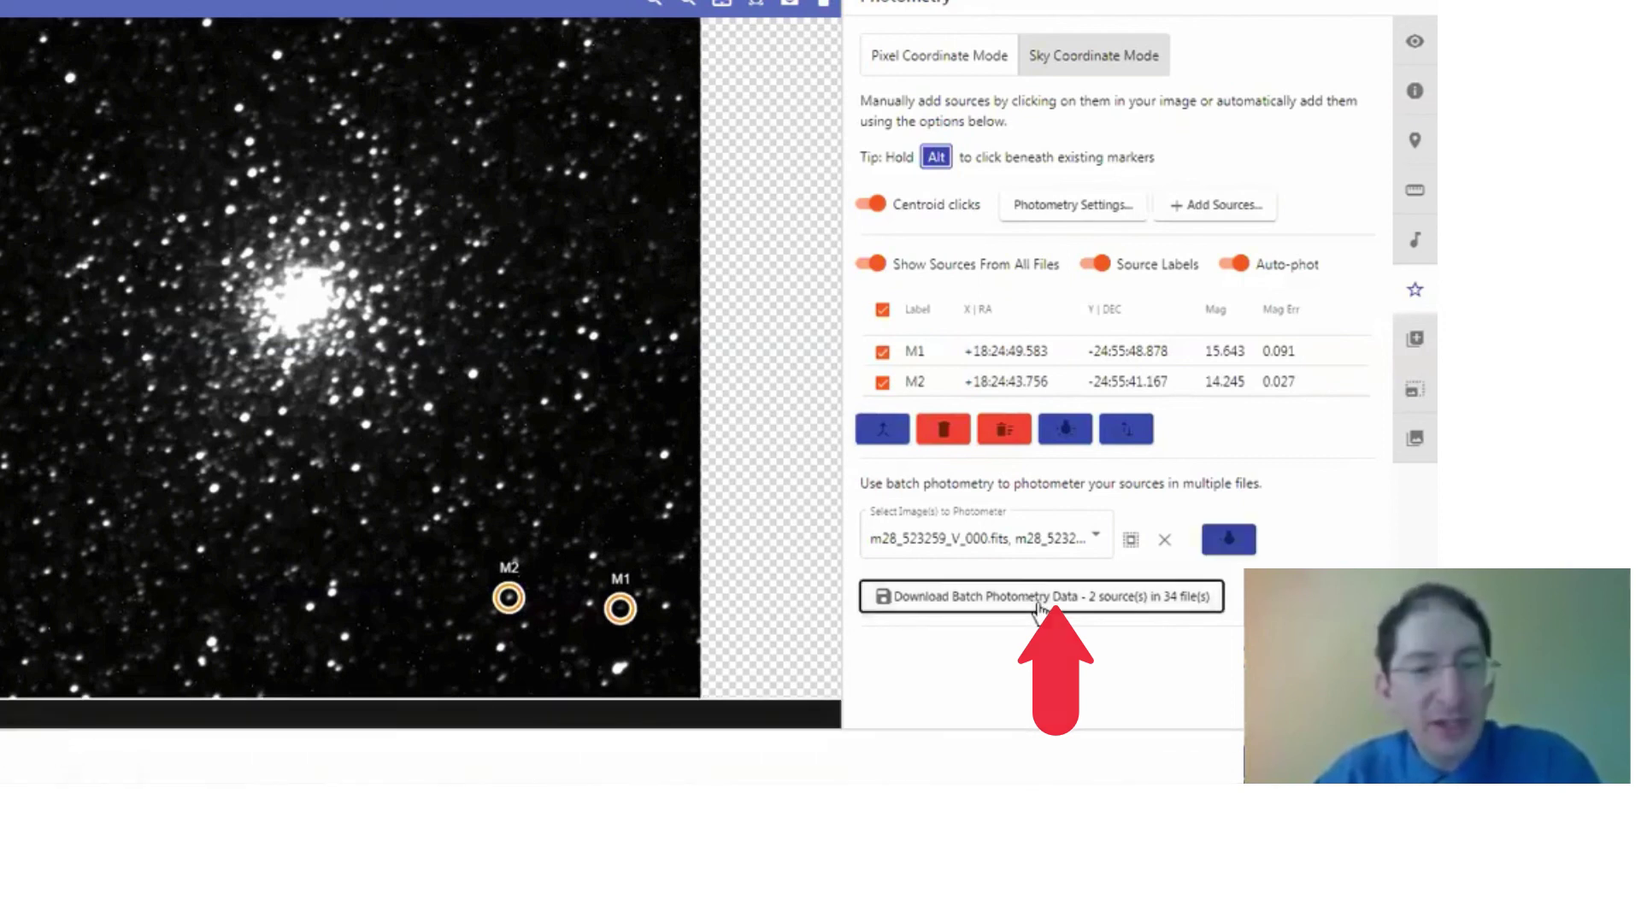